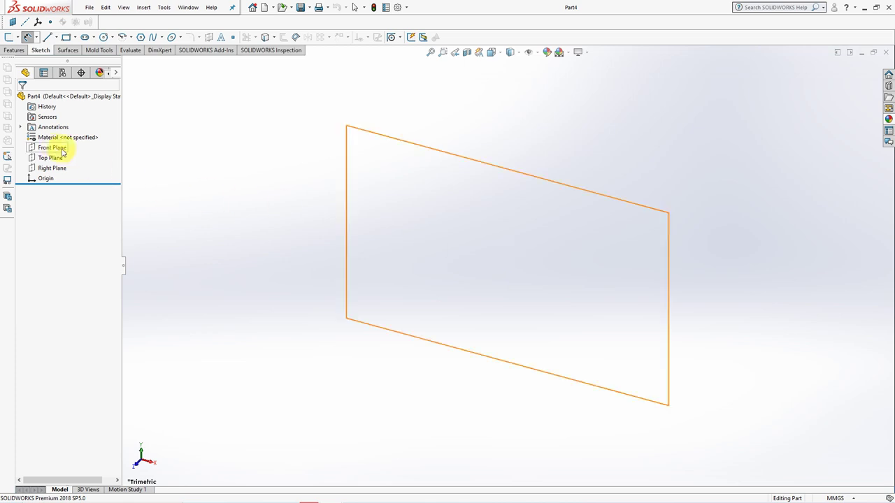
# Start a revolved surface on the Front Plane with a vertical centerline up from the origin
pyautogui.click(53, 148)
pyautogui.click(70, 53)
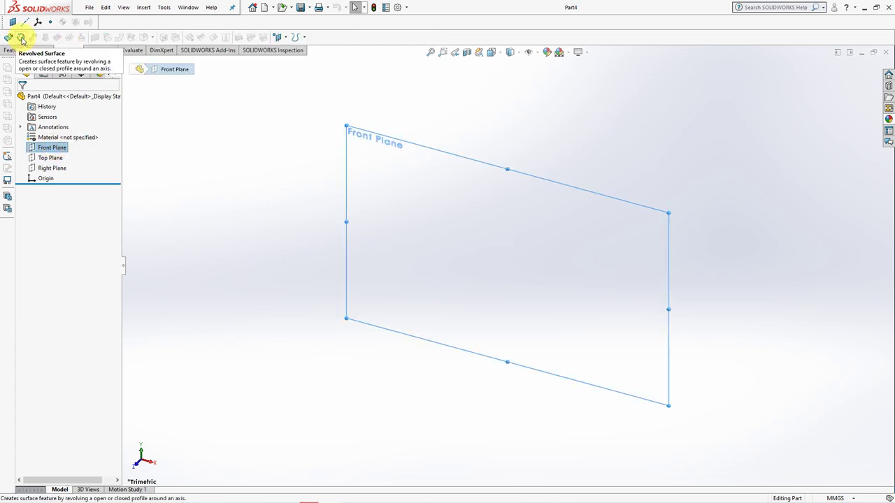
pyautogui.click(10, 36)
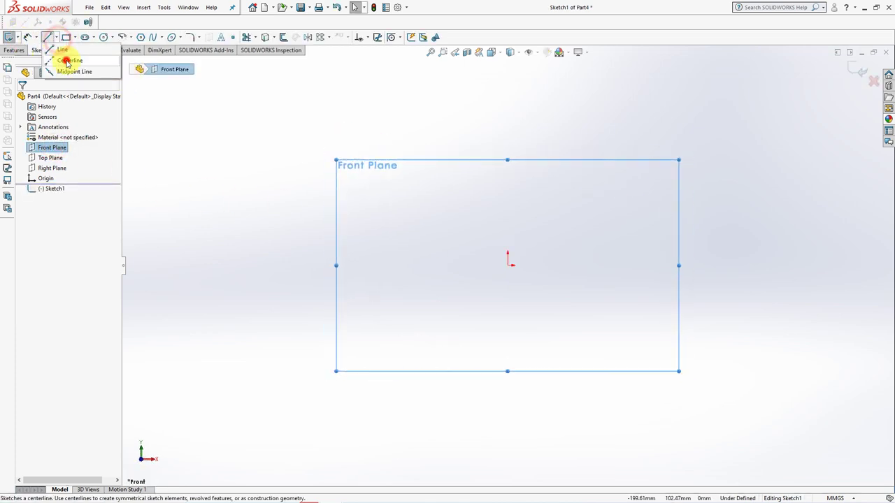
pyautogui.click(47, 38)
pyautogui.click(508, 266)
pyautogui.click(508, 130)
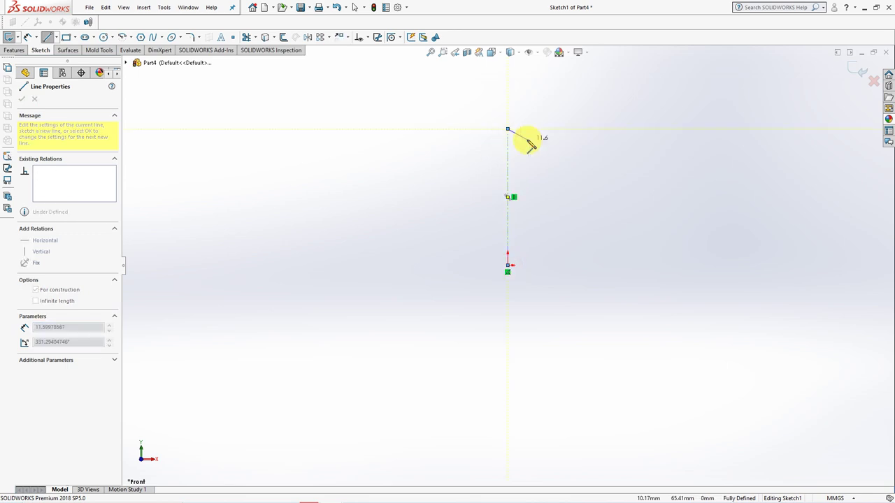
pyautogui.rightClick(528, 140)
pyautogui.click(539, 146)
# Draw a horizontal base line left from the origin and a slanted wall line
pyautogui.click(45, 38)
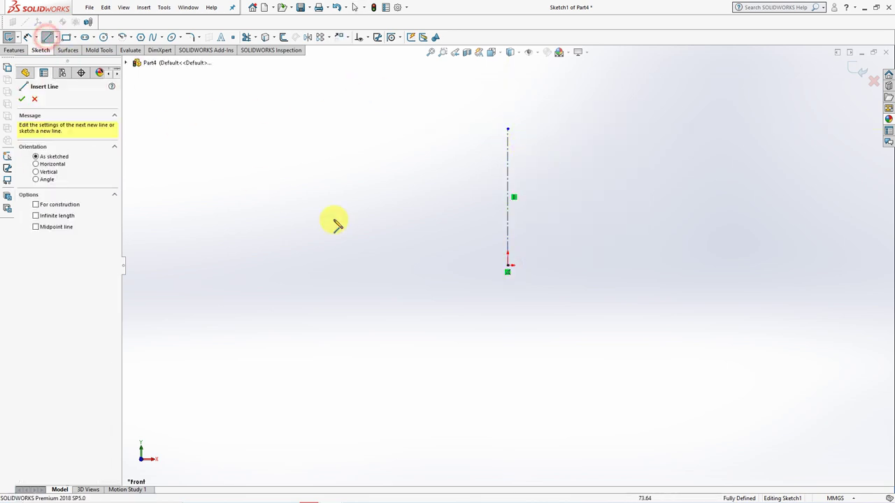
pyautogui.click(508, 265)
pyautogui.click(400, 265)
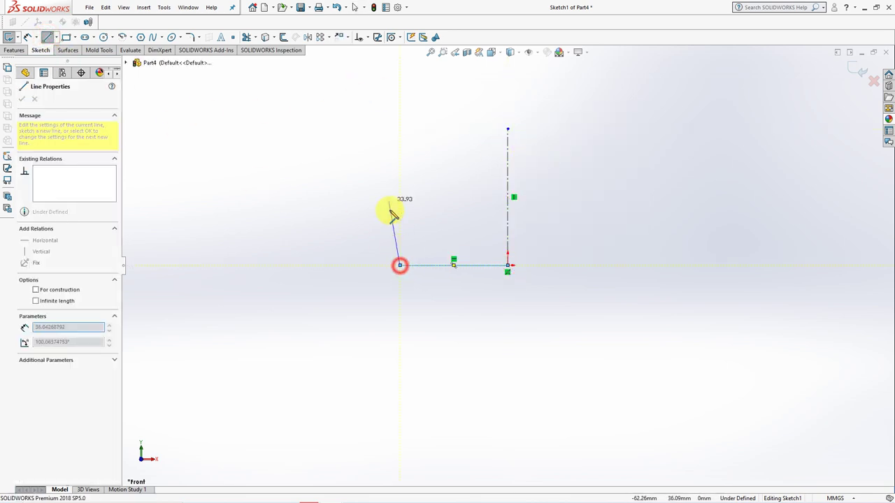
pyautogui.click(372, 132)
pyautogui.press('Escape')
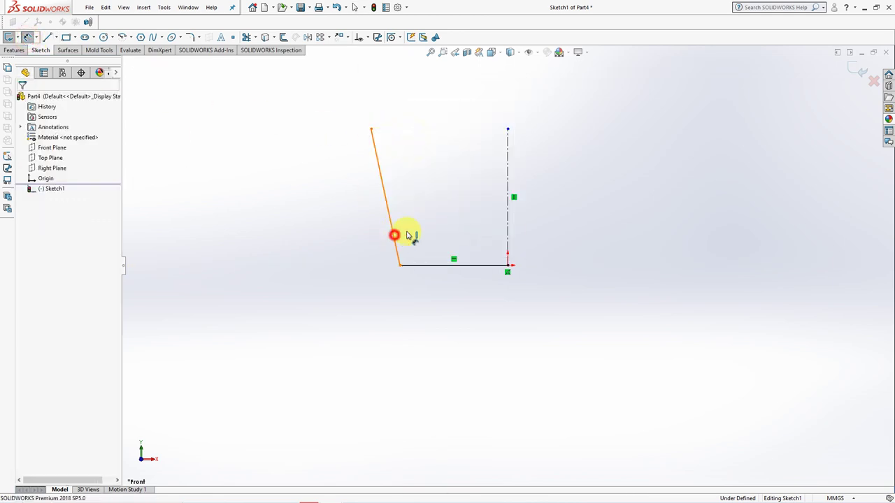
# Dimension the wall at 11° to the centerline and 54 mm high
pyautogui.click(395, 236)
pyautogui.click(509, 225)
pyautogui.click(444, 184)
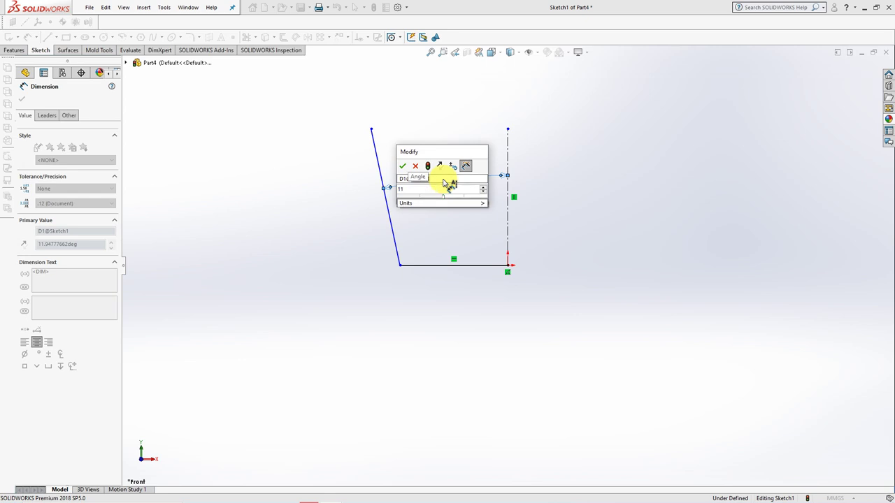
pyautogui.click(403, 168)
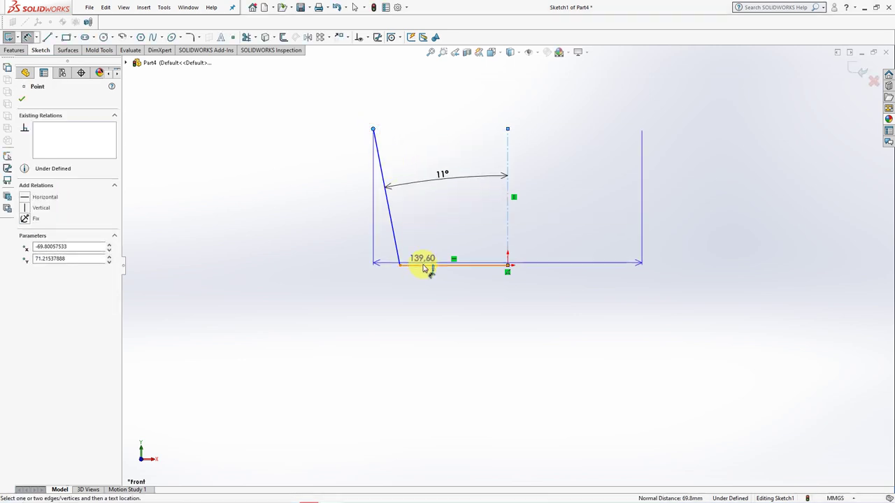
pyautogui.click(320, 200)
pyautogui.write('54')
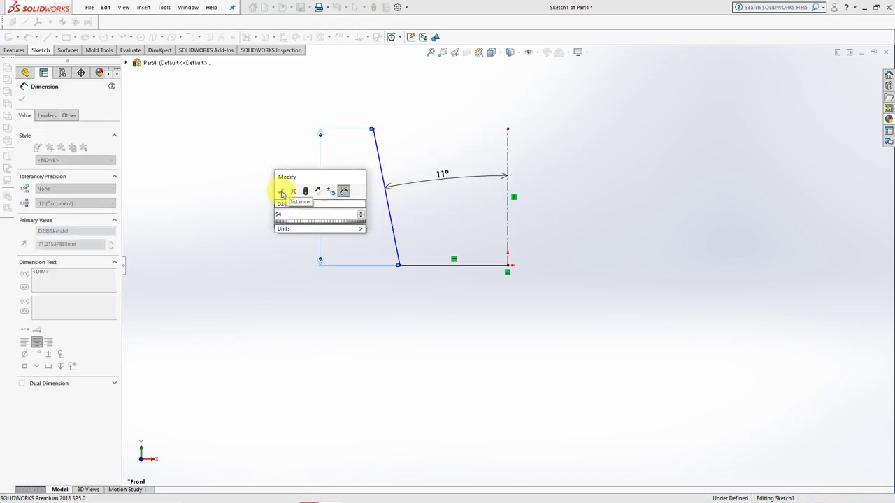
pyautogui.click(281, 193)
# Add the 137 mm diameter dimension across the axis and exit the sketch
pyautogui.click(393, 265)
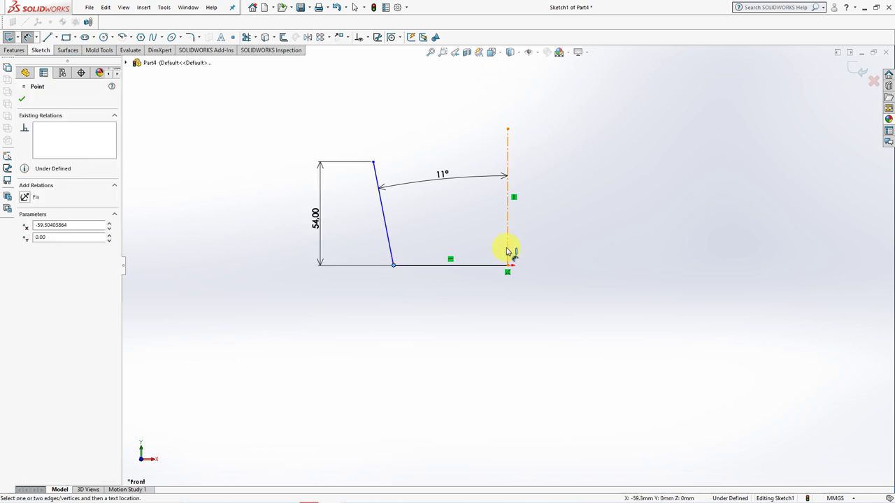
pyautogui.click(508, 255)
pyautogui.click(515, 303)
pyautogui.write('137')
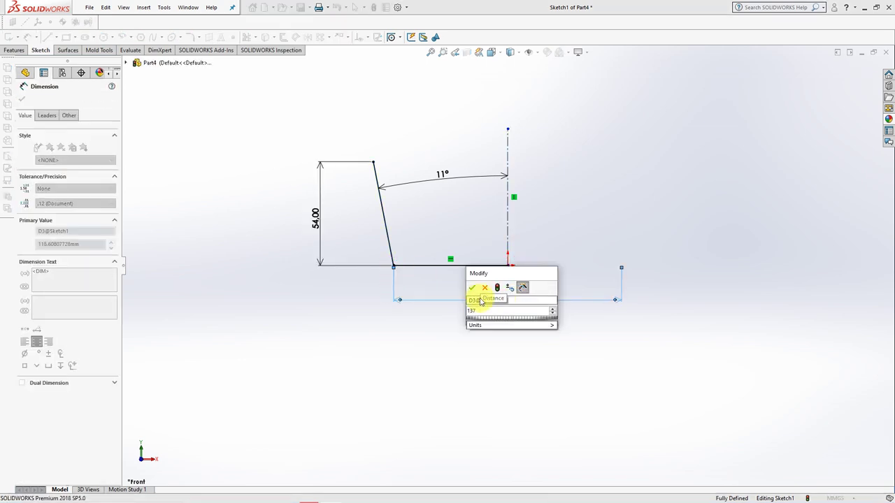
pyautogui.click(475, 289)
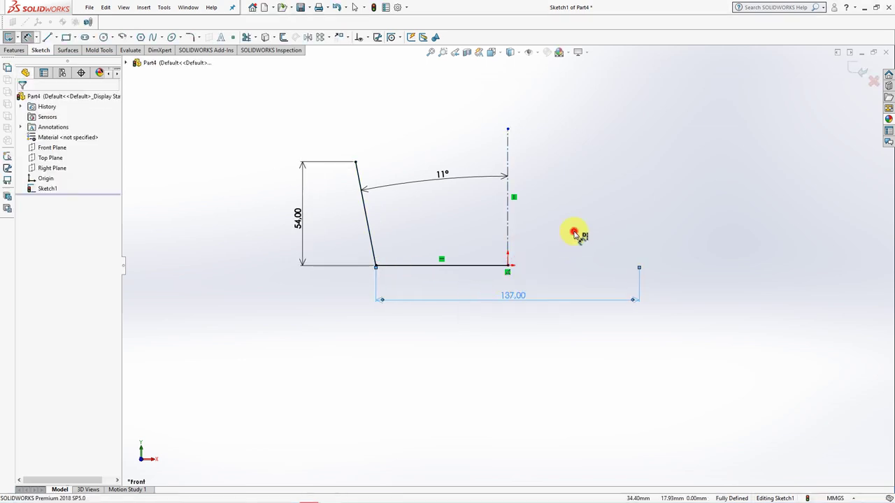
pyautogui.click(859, 70)
# Revolve the profile Mid Plane through 360/16 = 22.5° into a wedge surface
pyautogui.click(70, 156)
pyautogui.click(70, 193)
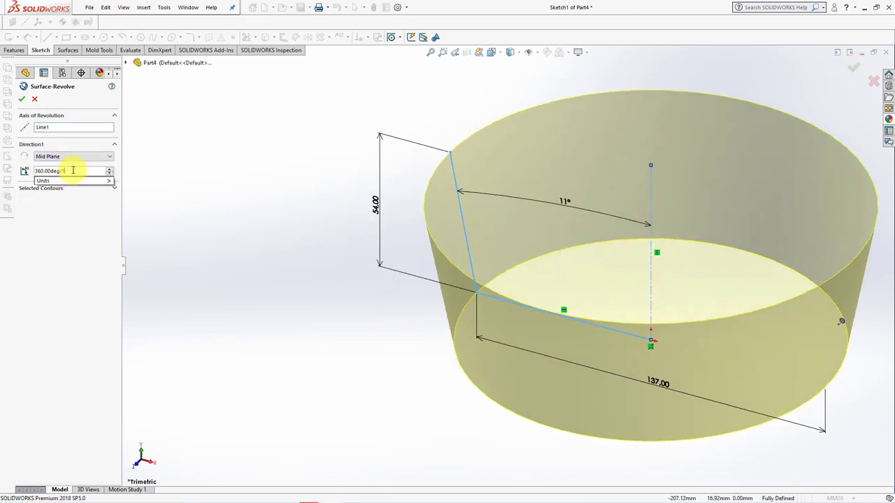
pyautogui.press('Return')
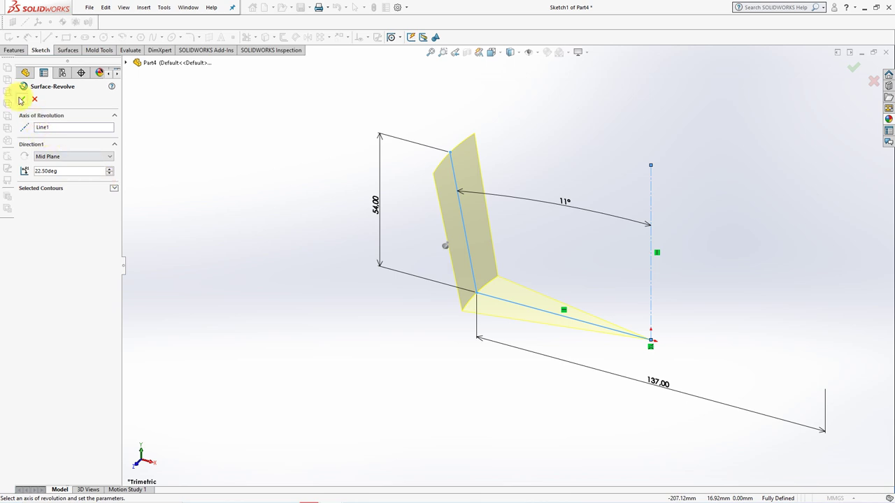
pyautogui.click(21, 100)
pyautogui.click(39, 51)
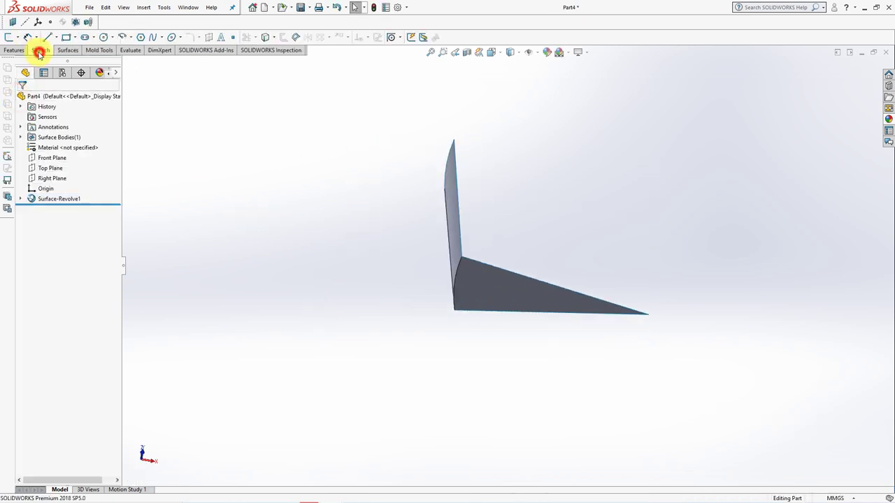
# Sketch on the wedge's base face with a centerline from the tip to the outer edge
pyautogui.click(10, 38)
pyautogui.click(477, 280)
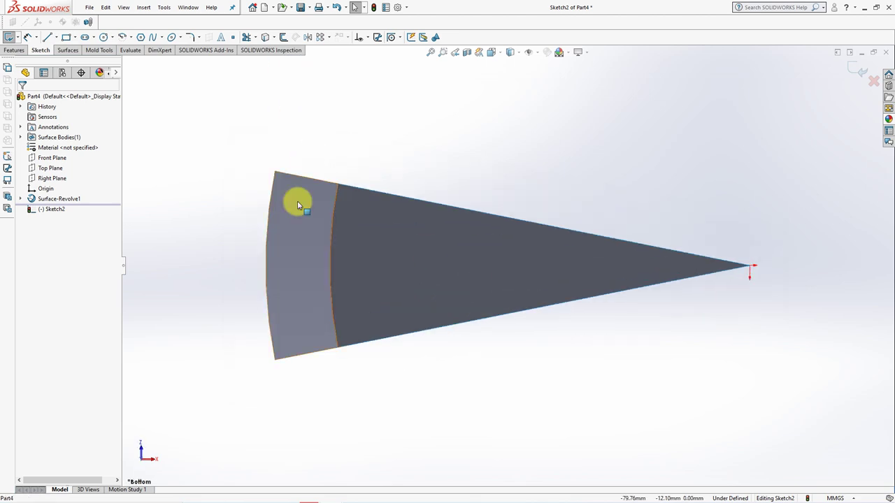
pyautogui.click(58, 37)
pyautogui.click(73, 62)
pyautogui.click(750, 266)
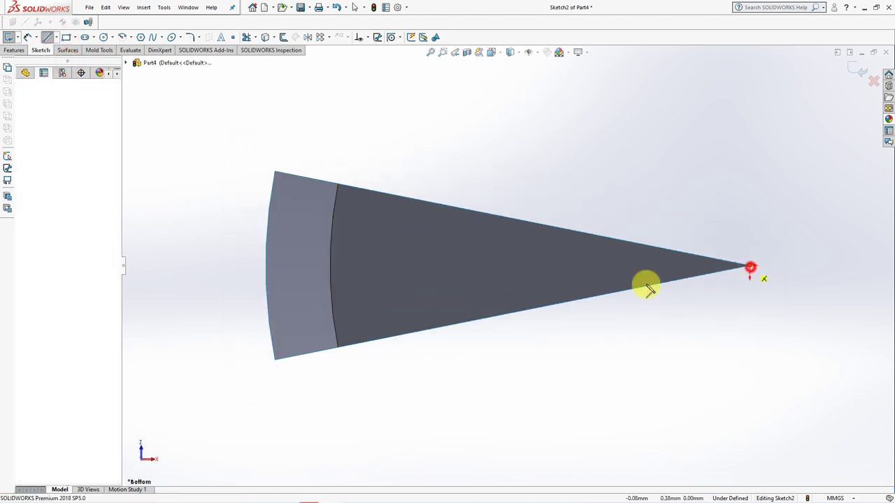
pyautogui.click(330, 265)
pyautogui.rightClick(359, 244)
pyautogui.click(366, 248)
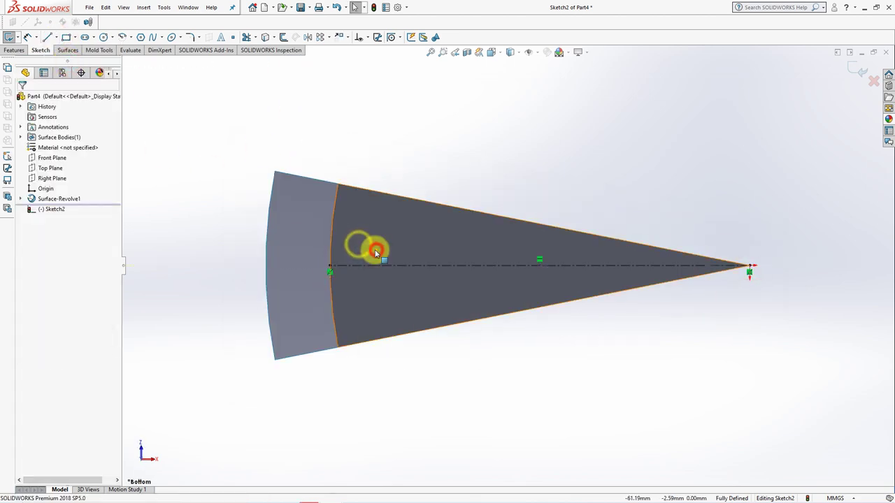
# Draw two centerpoint arcs spanning the wedge edges, one near the tip
pyautogui.click(130, 37)
pyautogui.click(149, 49)
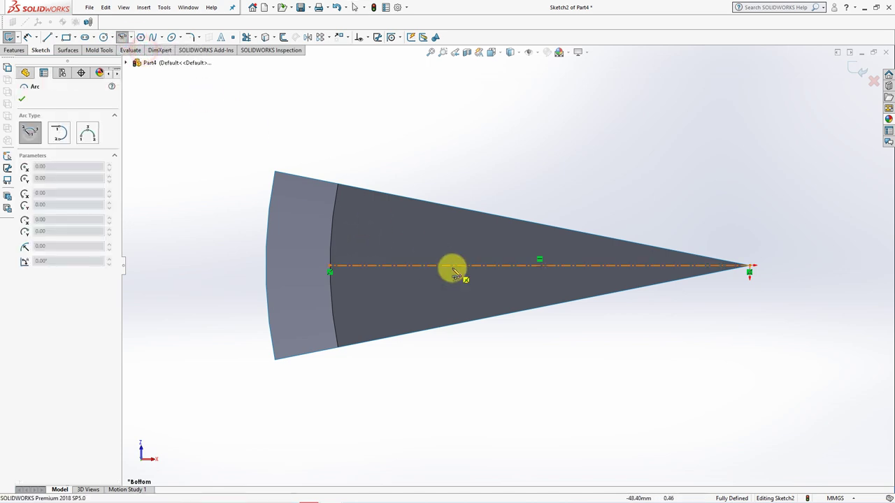
pyautogui.click(495, 266)
pyautogui.click(417, 195)
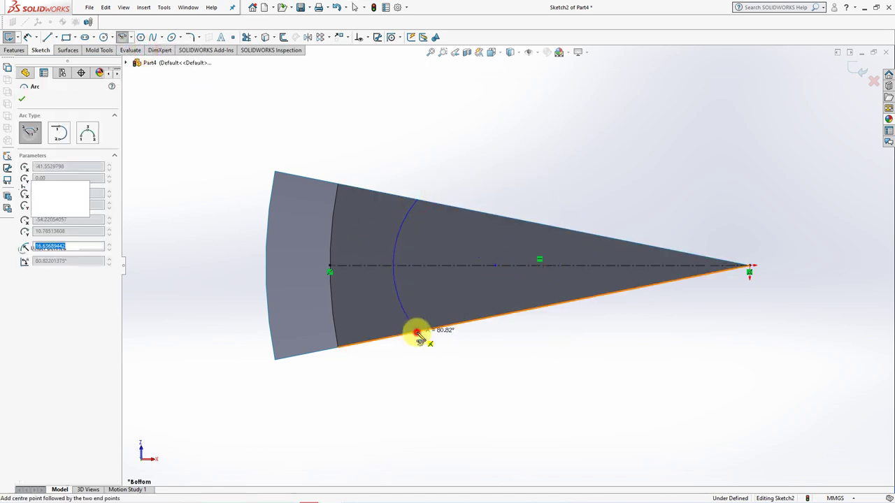
pyautogui.click(418, 329)
pyautogui.click(552, 266)
pyautogui.click(586, 236)
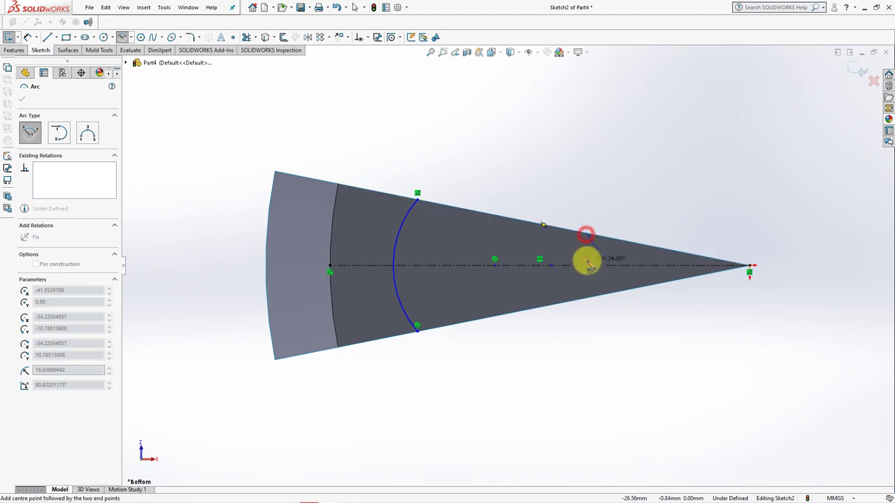
pyautogui.click(586, 294)
pyautogui.rightClick(595, 328)
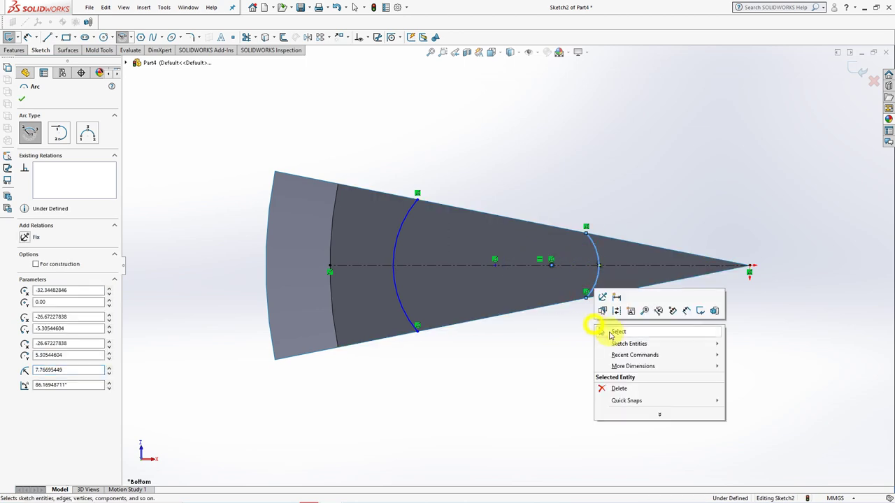
pyautogui.click(609, 332)
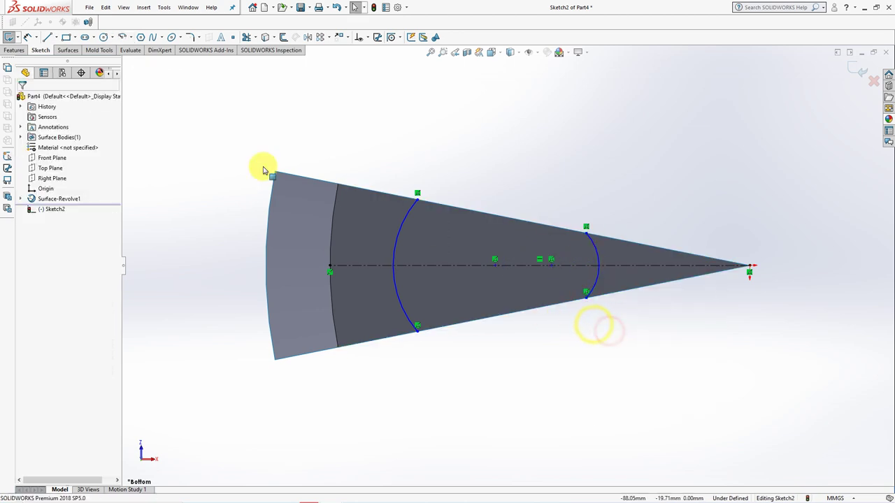
# Place the small arc 30 mm from the tip with an 11 mm radius
pyautogui.click(600, 267)
pyautogui.click(745, 280)
pyautogui.click(680, 346)
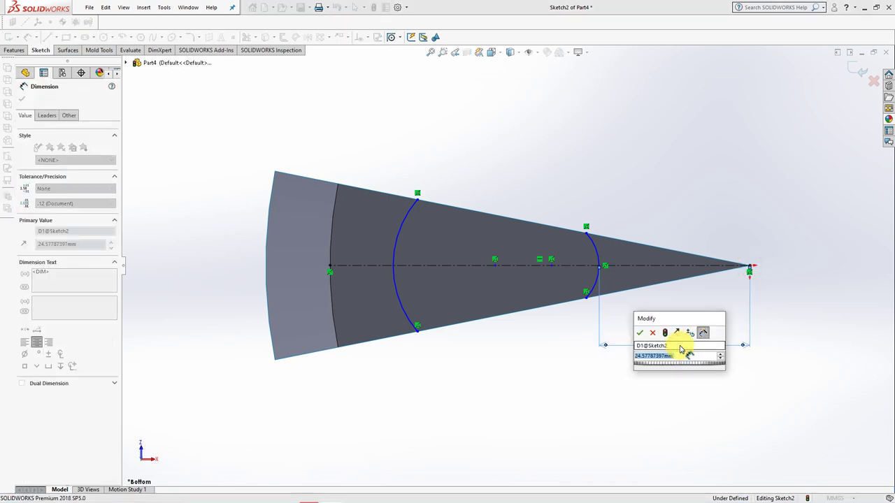
pyautogui.click(640, 335)
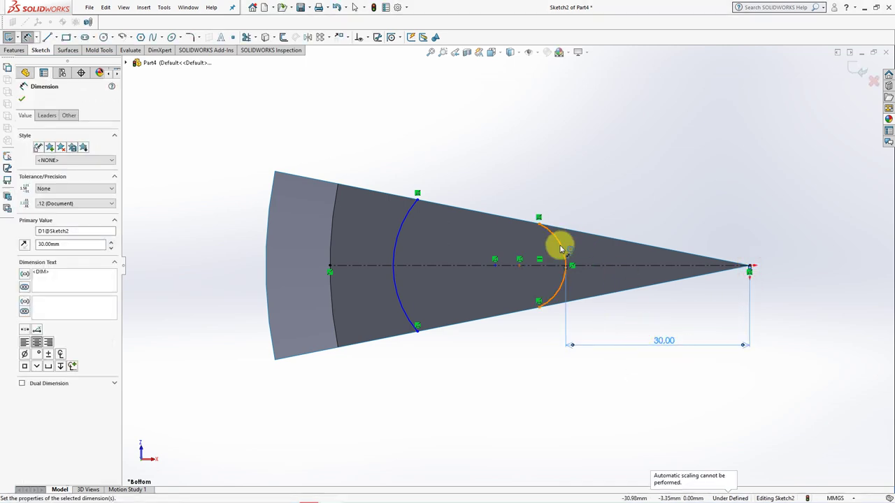
pyautogui.click(560, 249)
pyautogui.click(636, 202)
pyautogui.write('11')
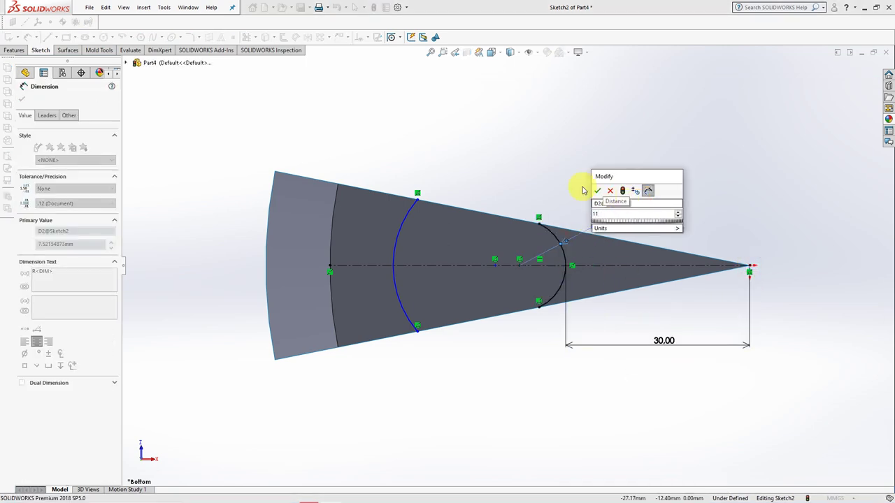
pyautogui.click(597, 191)
# Place the larger arc 67 mm from the tip with a 22 mm radius, then close Sketch2
pyautogui.click(394, 271)
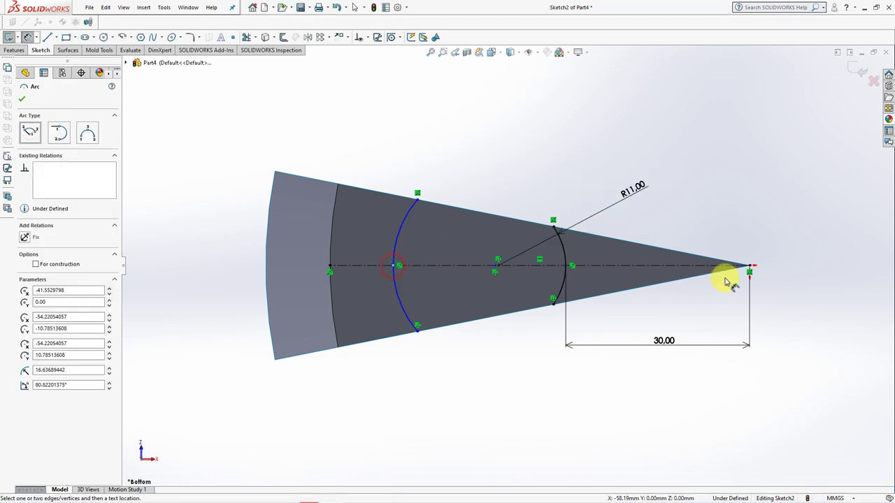
pyautogui.click(750, 267)
pyautogui.click(584, 397)
pyautogui.write('67')
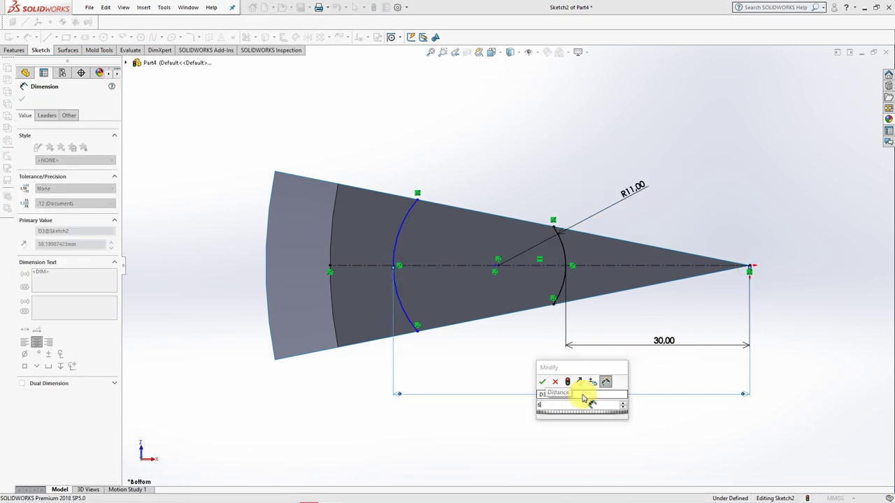
pyautogui.click(542, 382)
pyautogui.click(346, 221)
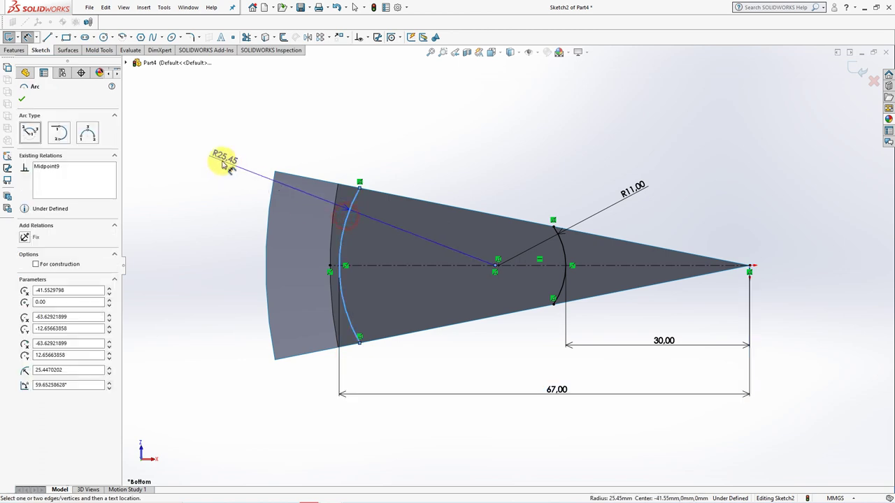
pyautogui.click(223, 166)
pyautogui.click(180, 149)
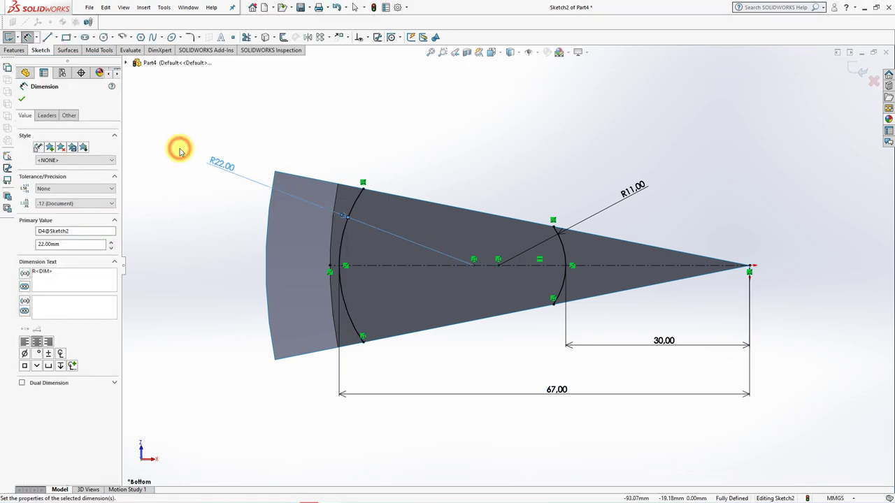
pyautogui.click(851, 68)
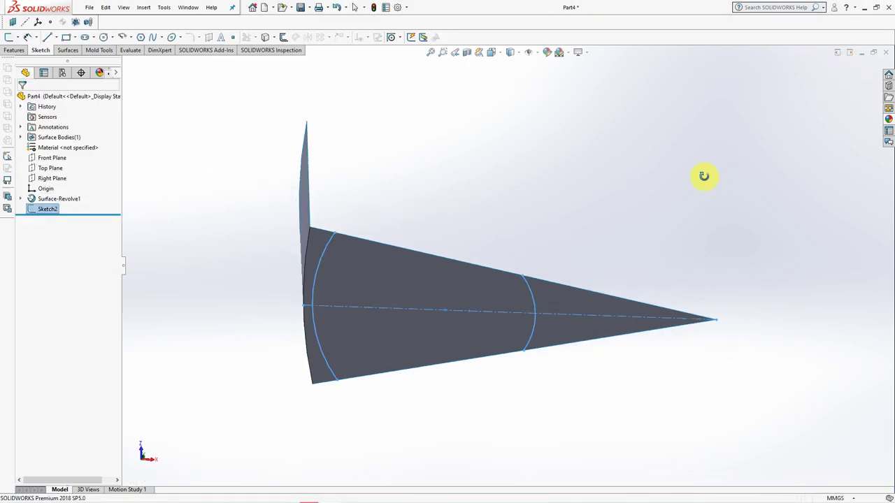
# Split the cone face along Sketch2's arcs with a Split Line feature
pyautogui.moveTo(704, 175); pyautogui.dragTo(360, 131, button='middle')
pyautogui.click(16, 51)
pyautogui.click(287, 36)
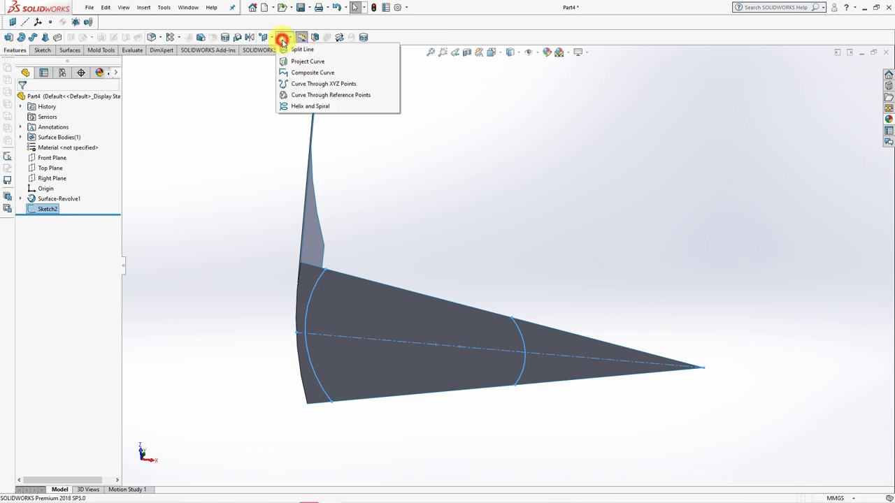
pyautogui.click(302, 50)
pyautogui.click(420, 322)
pyautogui.press('Return')
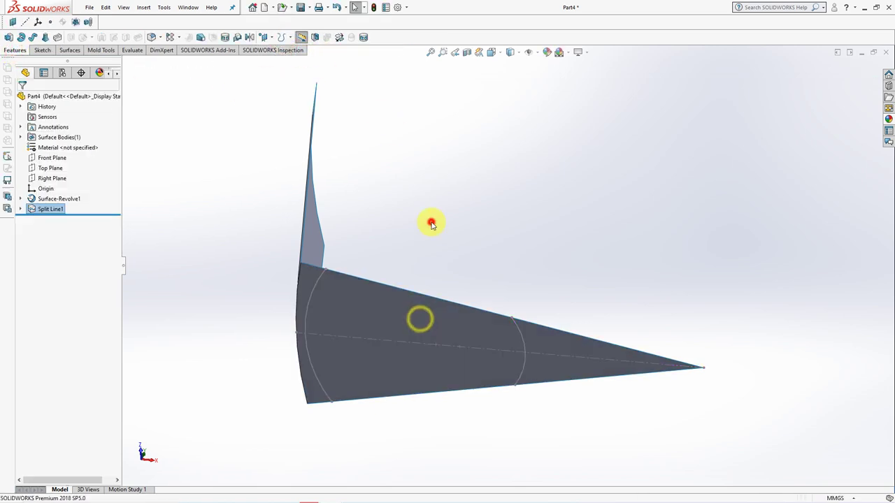
pyautogui.moveTo(426, 220)
pyautogui.mouseDown(button='middle')
pyautogui.moveTo(512, 214)
pyautogui.moveTo(527, 172)
pyautogui.moveTo(503, 285)
pyautogui.mouseUp(button='middle')
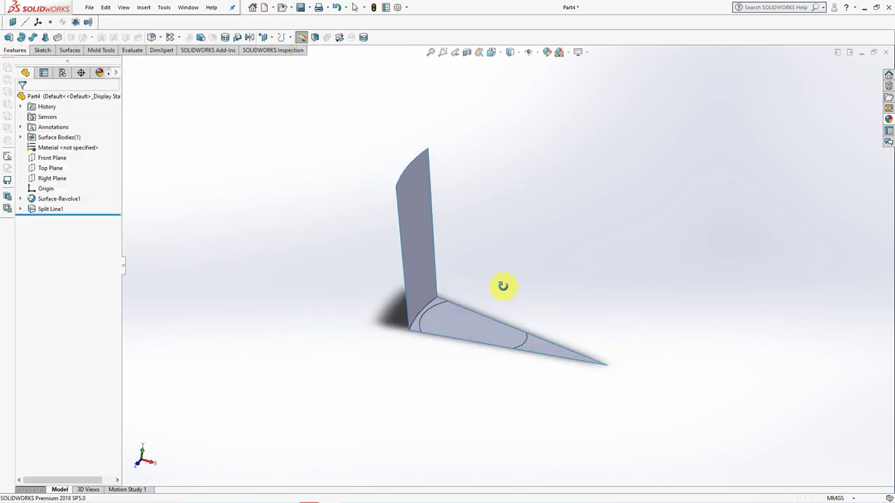
# Draw a downward three-point arc on the Front Plane between the split edges
pyautogui.click(56, 148)
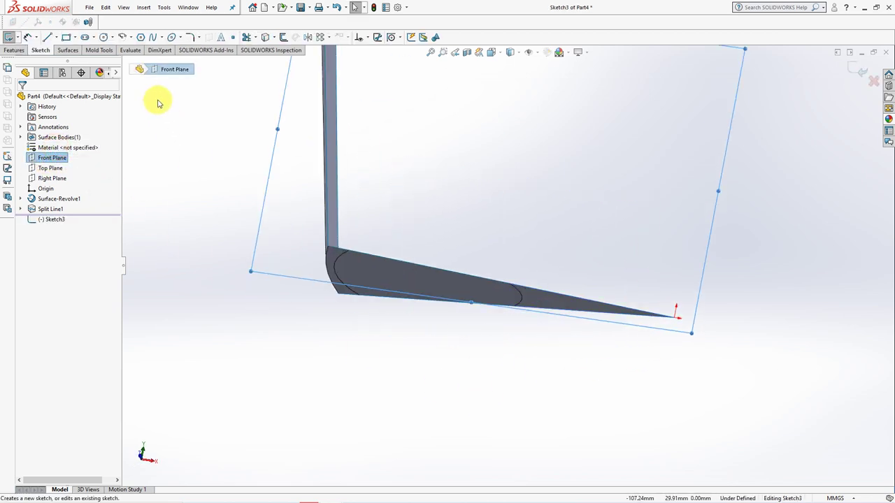
pyautogui.click(130, 39)
pyautogui.click(140, 72)
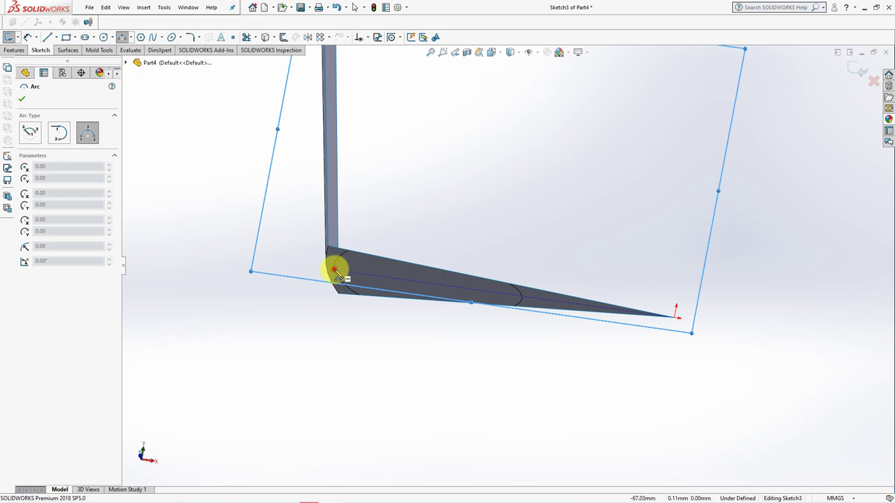
pyautogui.moveTo(335, 270); pyautogui.dragTo(530, 312)
pyautogui.click(455, 311)
pyautogui.moveTo(447, 301); pyautogui.dragTo(413, 178, button='middle')
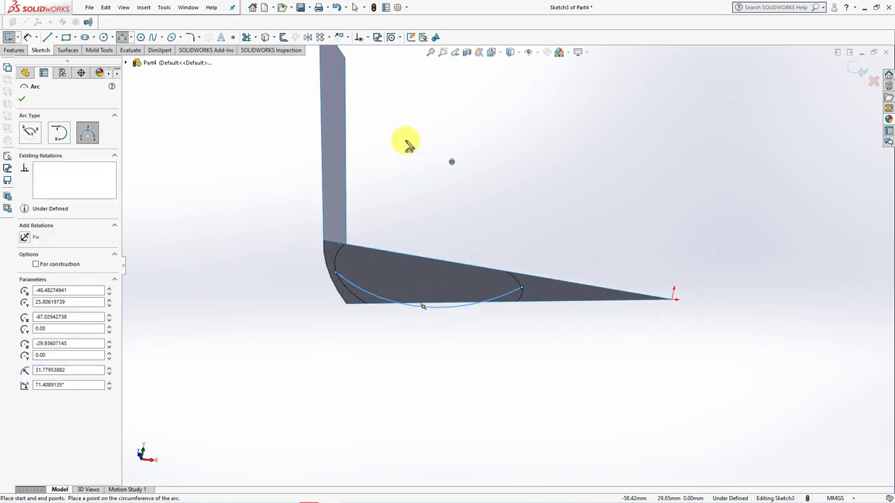
pyautogui.press('Escape')
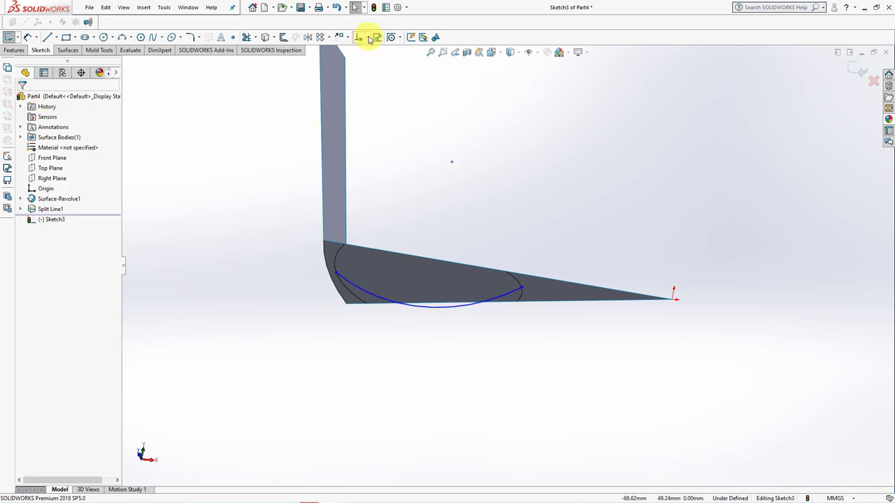
# Attach both arc endpoints to the split edges with Pierce relations
pyautogui.click(369, 38)
pyautogui.click(370, 63)
pyautogui.scroll(-2, 373, 287)
pyautogui.scroll(-3, 373, 286)
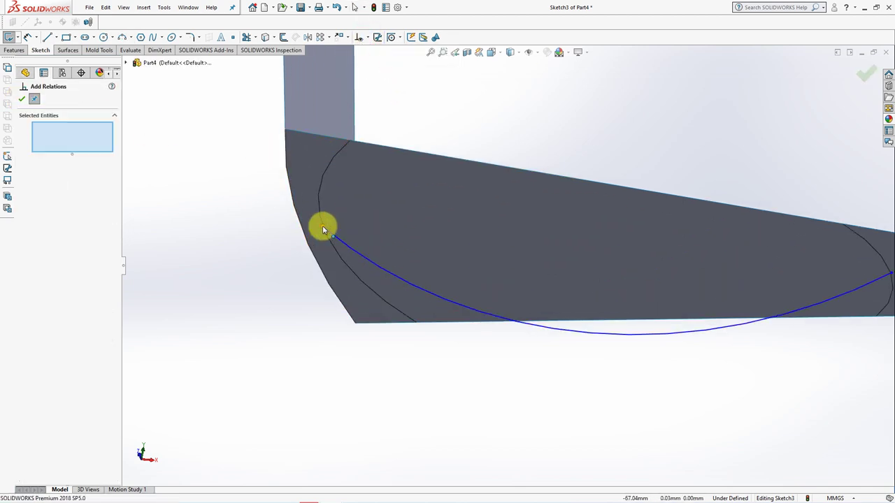
pyautogui.click(323, 229)
pyautogui.click(322, 223)
pyautogui.scroll(2, 723, 300)
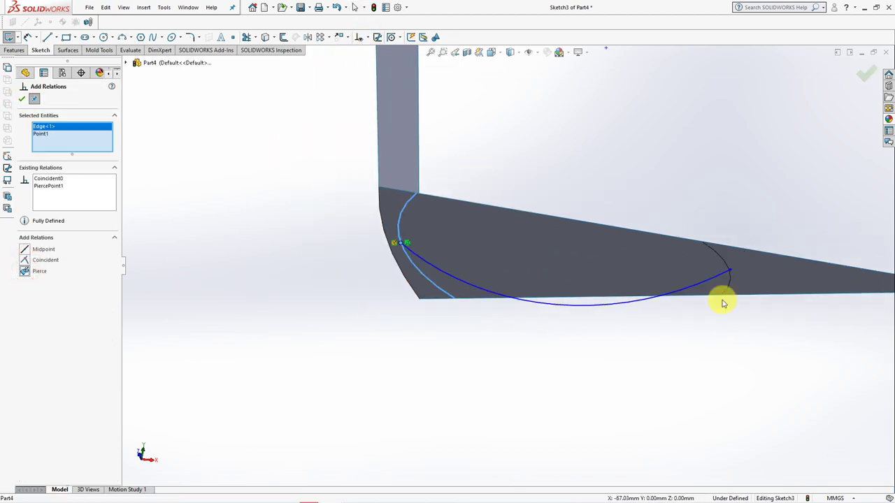
pyautogui.click(692, 260)
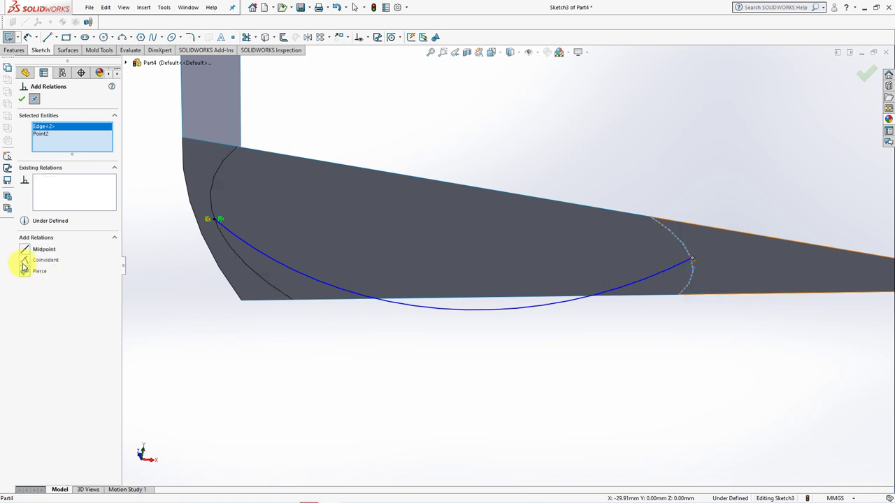
pyautogui.click(21, 99)
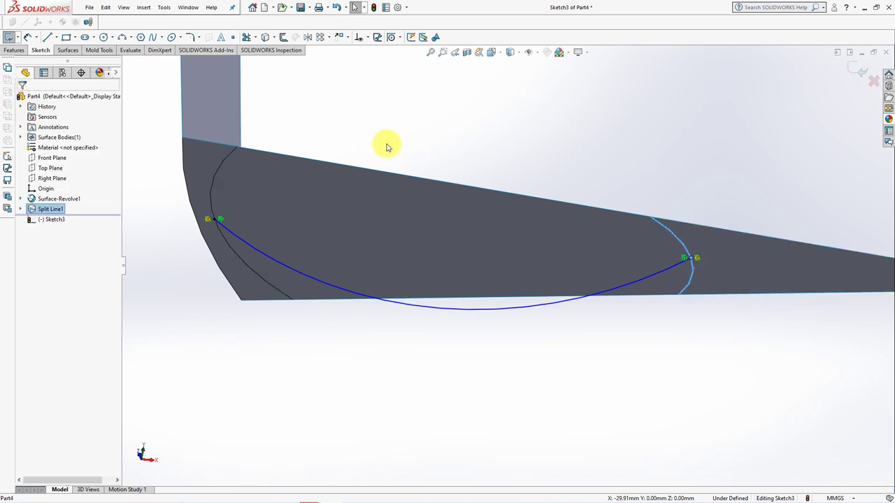
# Dimension the arc to dip 11 mm below the base line and exit Sketch3
pyautogui.hotkey('ctrl', '1')
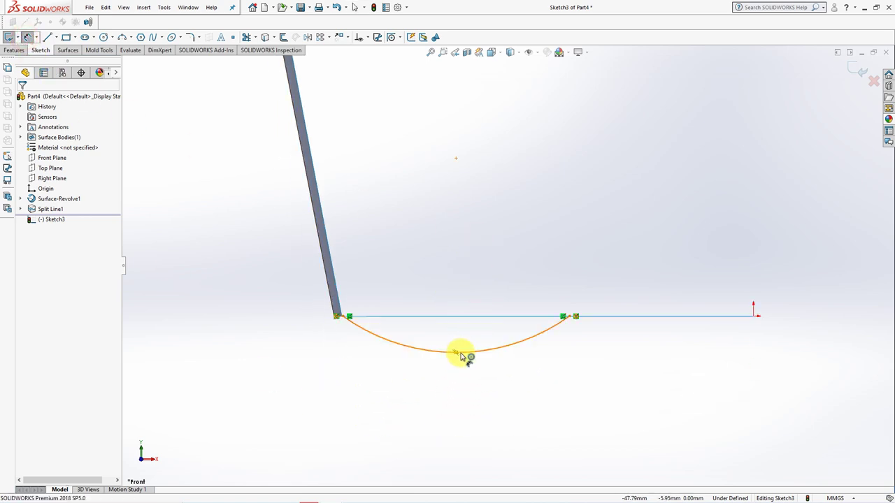
pyautogui.click(460, 355)
pyautogui.click(672, 318)
pyautogui.click(616, 340)
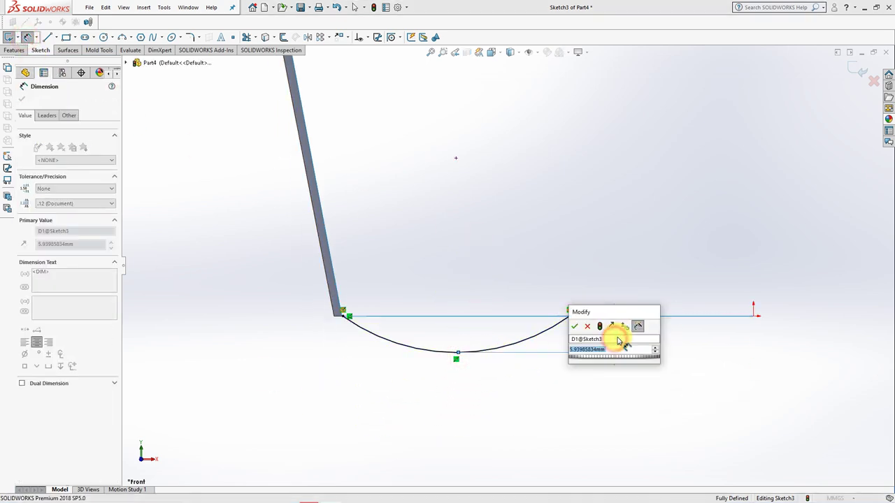
pyautogui.click(575, 329)
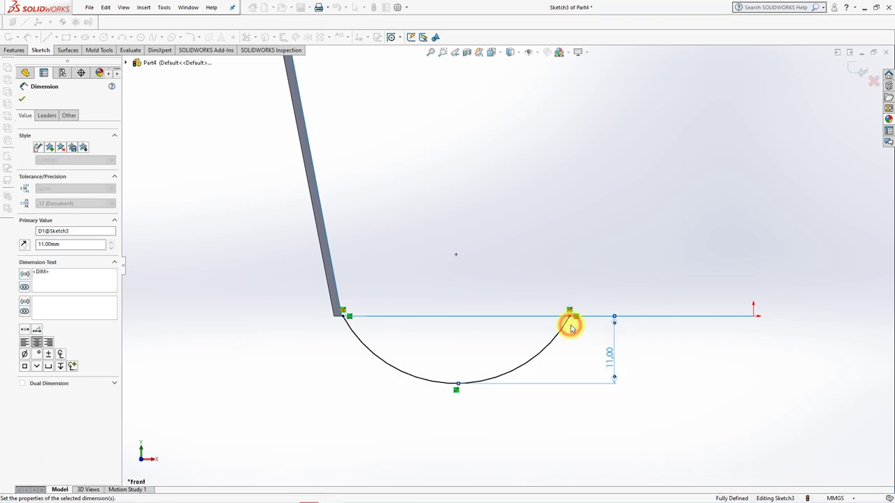
pyautogui.click(553, 268)
pyautogui.moveTo(553, 267)
pyautogui.mouseDown(button='middle')
pyautogui.moveTo(478, 381)
pyautogui.moveTo(487, 358)
pyautogui.mouseUp(button='middle')
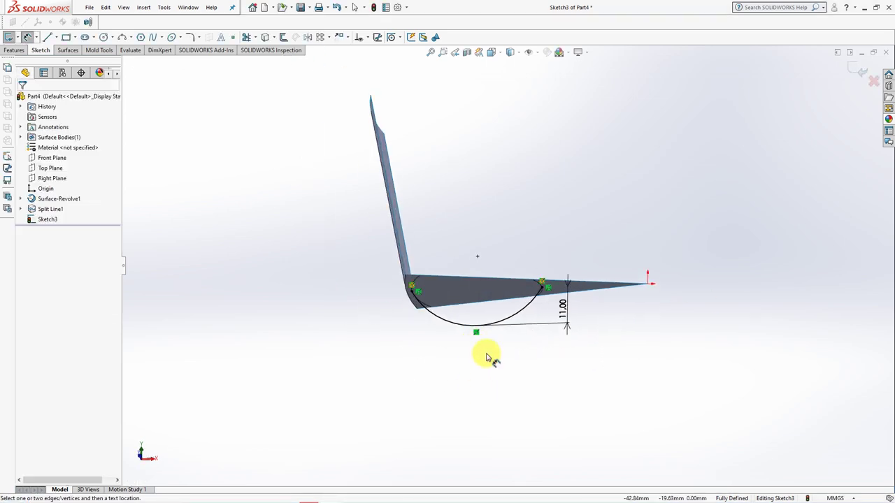
pyautogui.click(862, 68)
pyautogui.moveTo(715, 176); pyautogui.dragTo(677, 313, button='middle')
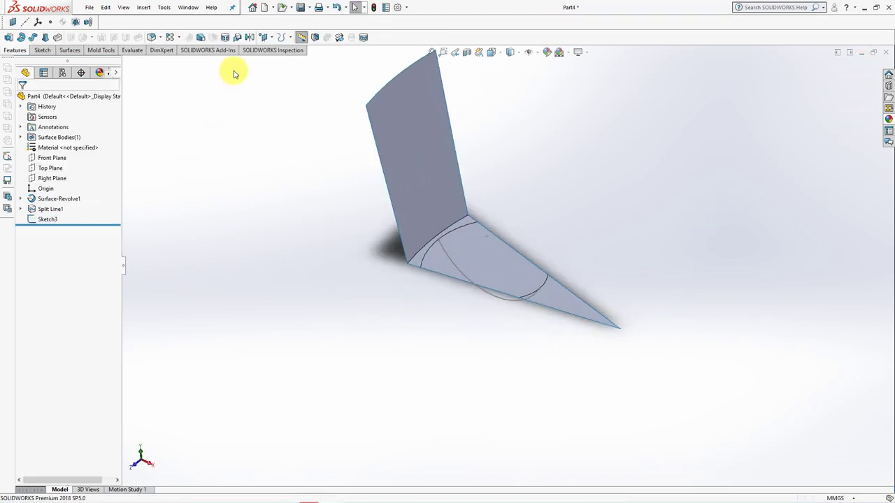
# Create Plane1 through the base edge and the wedge face
pyautogui.click(270, 36)
pyautogui.click(283, 48)
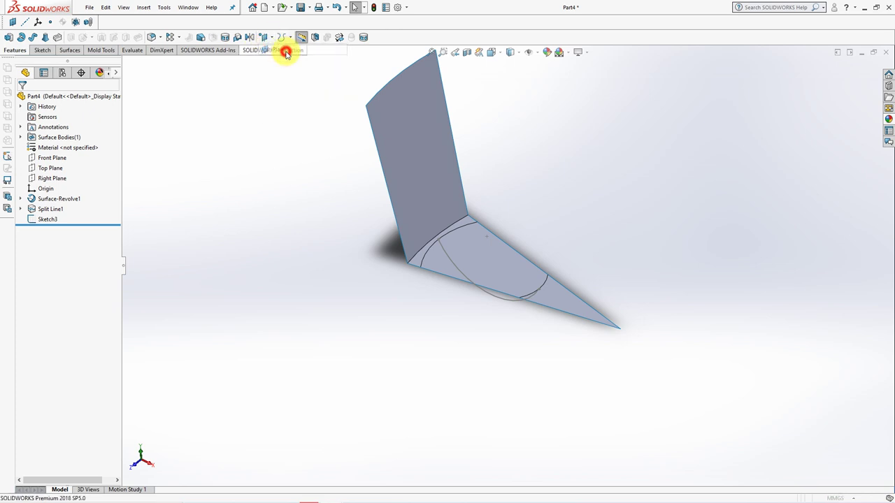
pyautogui.click(448, 278)
pyautogui.click(480, 271)
pyautogui.rightClick(480, 273)
# Sketch a three-point arc on Plane1 from the left edge to the split edge
pyautogui.click(436, 287)
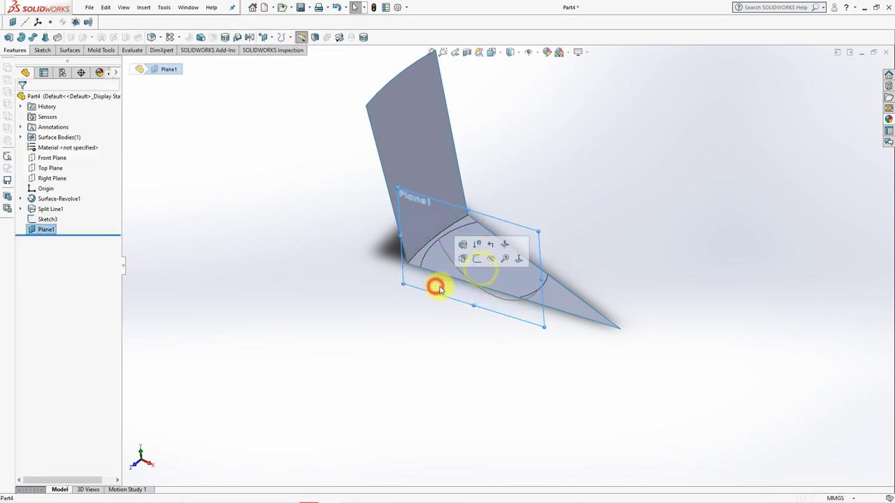
pyautogui.click(477, 259)
pyautogui.click(121, 37)
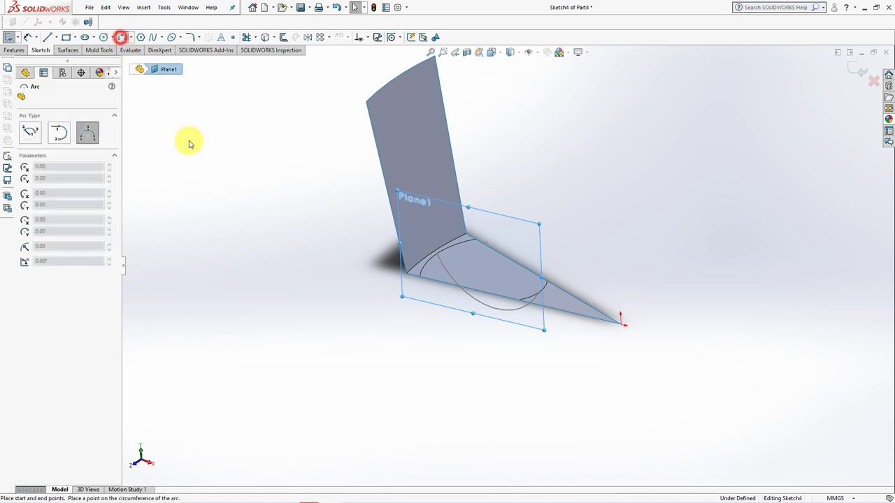
pyautogui.click(419, 281)
pyautogui.click(518, 305)
pyautogui.click(465, 308)
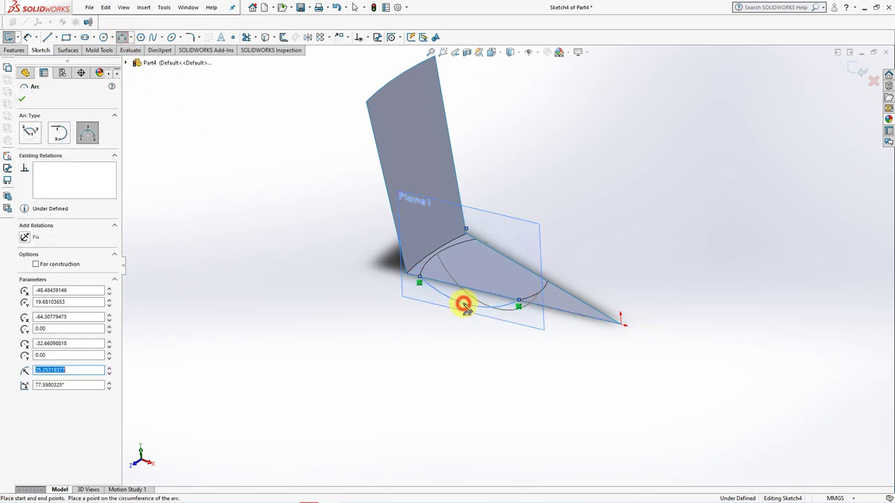
pyautogui.moveTo(456, 323); pyautogui.dragTo(465, 354, button='middle')
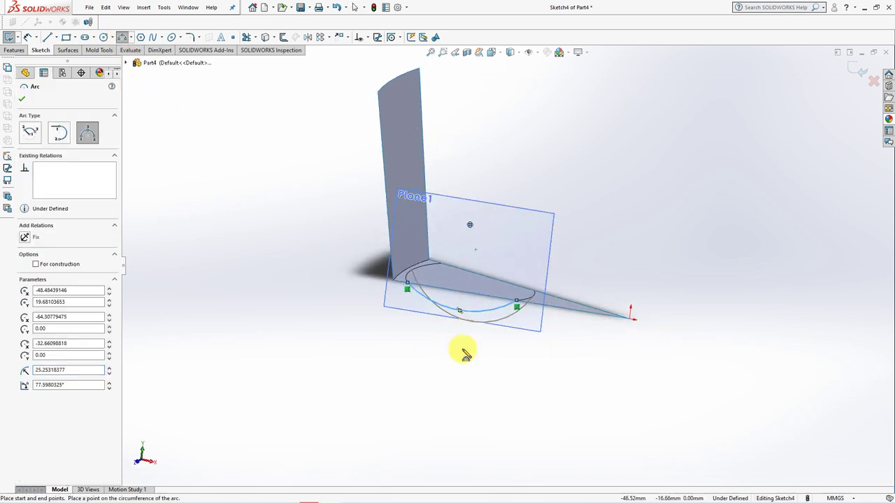
pyautogui.click(21, 99)
pyautogui.hotkey('ctrl', '8')
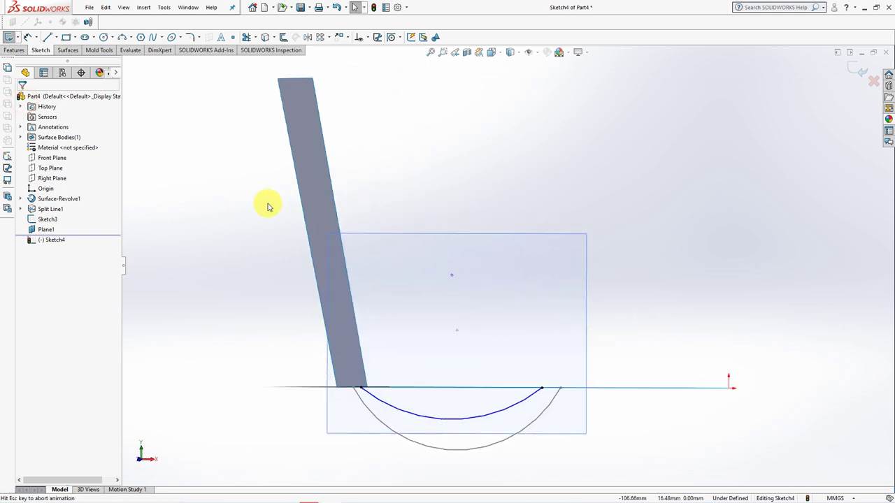
# Dimension the arc 8 mm below the base line, exit Sketch4, and hide Plane1
pyautogui.click(27, 37)
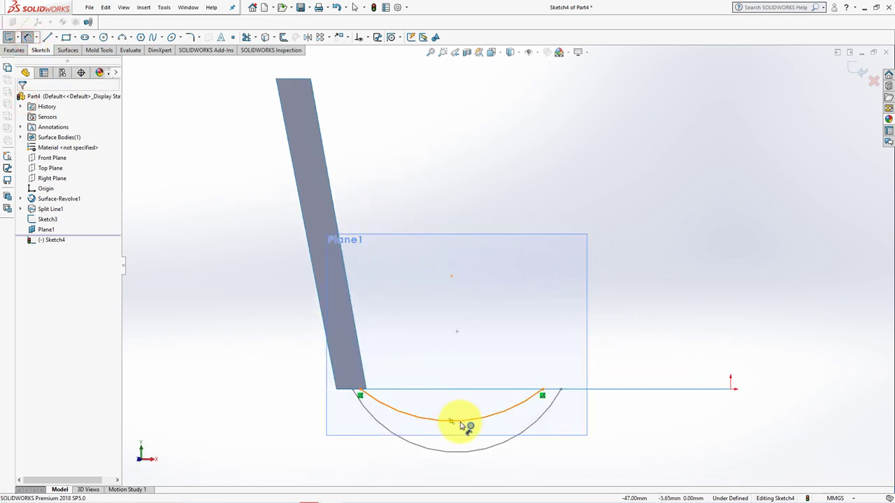
pyautogui.click(453, 425)
pyautogui.click(713, 389)
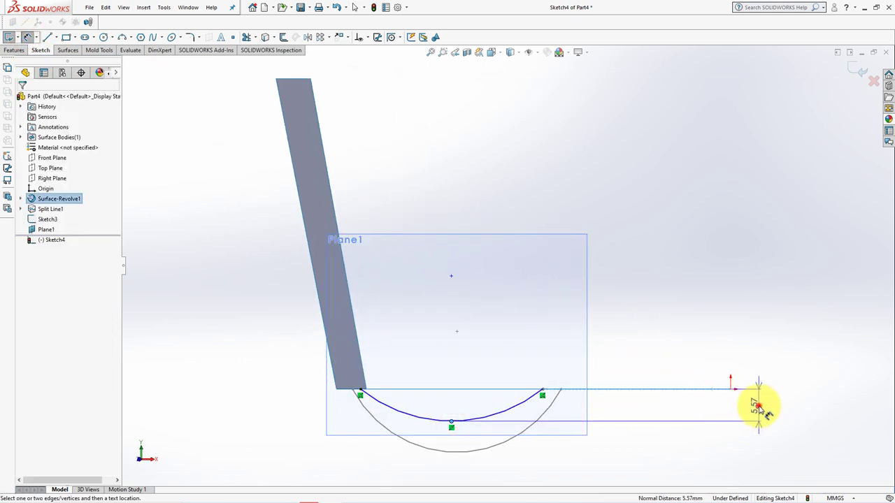
pyautogui.click(762, 409)
pyautogui.click(718, 393)
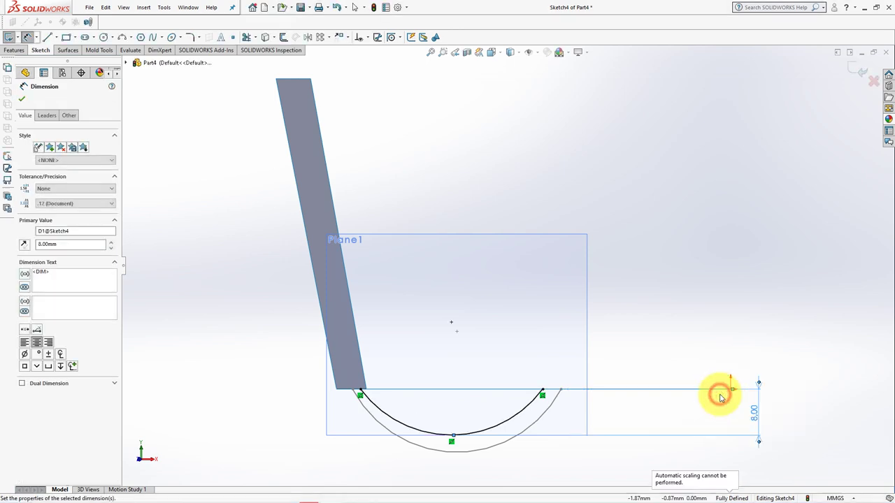
pyautogui.moveTo(719, 390)
pyautogui.mouseDown(button='middle')
pyautogui.moveTo(679, 270)
pyautogui.moveTo(841, 186)
pyautogui.mouseUp(button='middle')
pyautogui.click(856, 74)
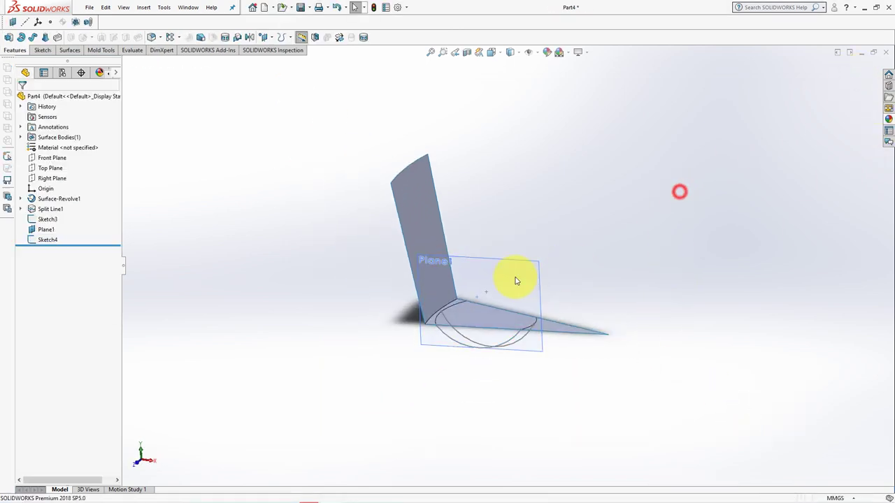
pyautogui.click(506, 280)
# Hide Plane1 and create Plane2 referencing an edge and a face
pyautogui.click(567, 254)
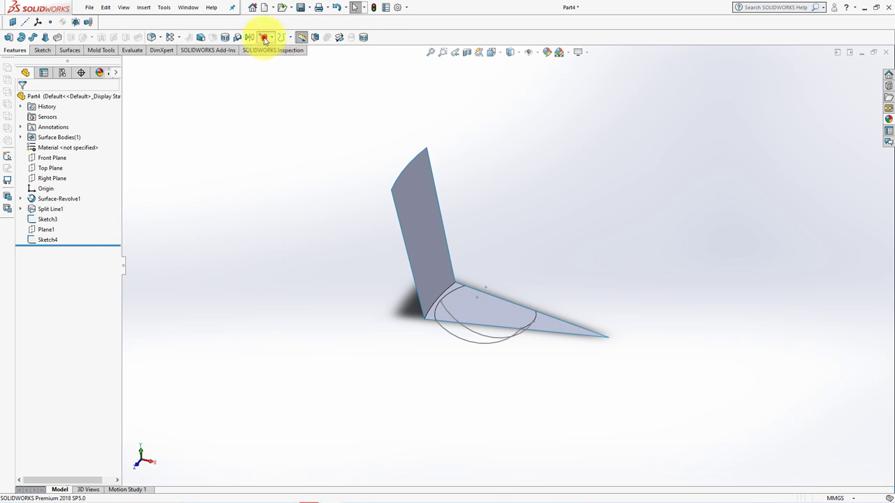
pyautogui.click(263, 37)
pyautogui.click(286, 48)
pyautogui.click(505, 314)
pyautogui.click(512, 316)
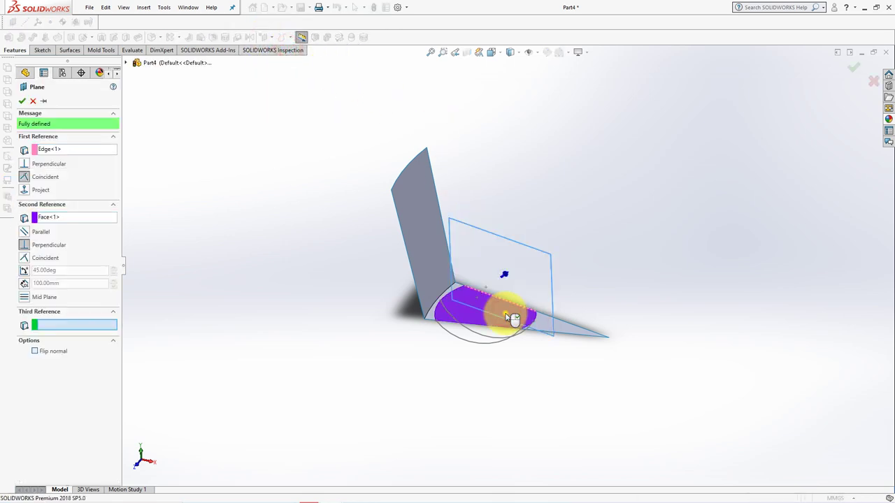
pyautogui.press('Return')
pyautogui.click(529, 270)
# Sketch a three-point arc on Plane2 bulging below the edge
pyautogui.click(575, 239)
pyautogui.moveTo(575, 237)
pyautogui.mouseDown(button='middle')
pyautogui.moveTo(396, 294)
pyautogui.moveTo(455, 362)
pyautogui.moveTo(535, 342)
pyautogui.mouseUp(button='middle')
pyautogui.click(121, 37)
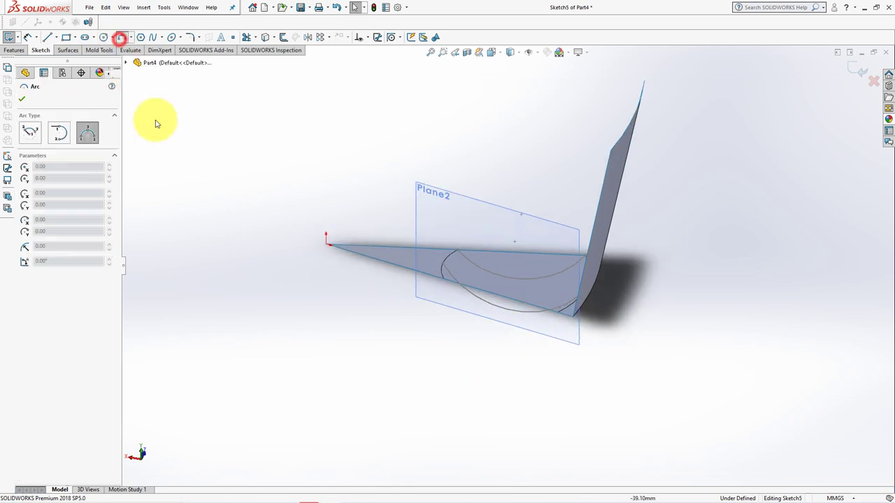
pyautogui.click(444, 276)
pyautogui.click(559, 313)
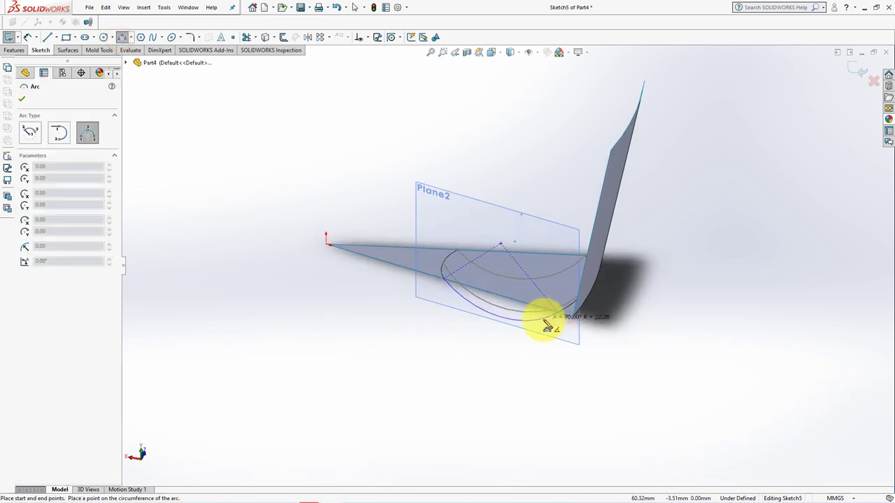
pyautogui.click(501, 318)
pyautogui.click(23, 102)
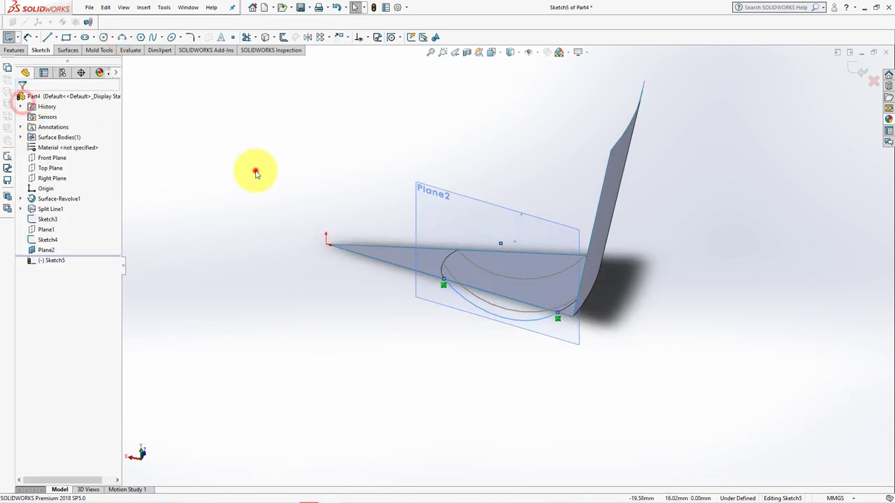
# Dimension the arc 8 mm from the horizontal edge line and exit Sketch5
pyautogui.hotkey('ctrl', '8')
pyautogui.click(28, 37)
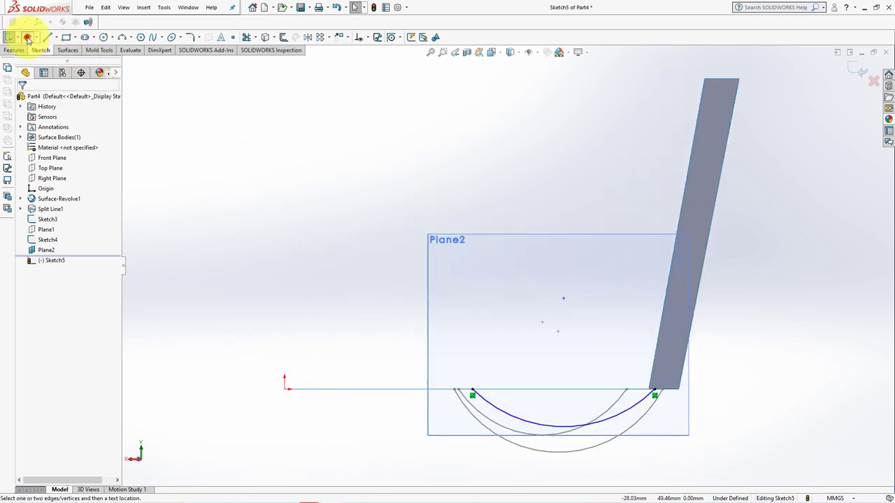
pyautogui.click(570, 426)
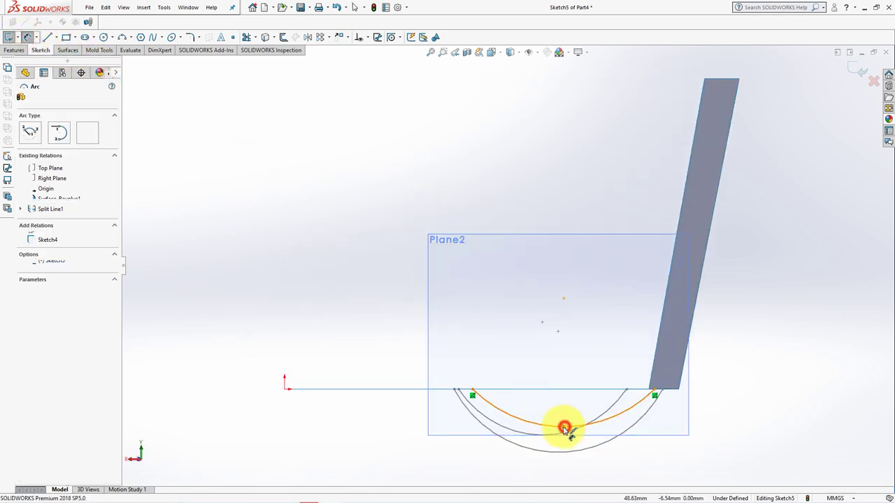
pyautogui.click(396, 390)
pyautogui.click(372, 414)
pyautogui.write('8')
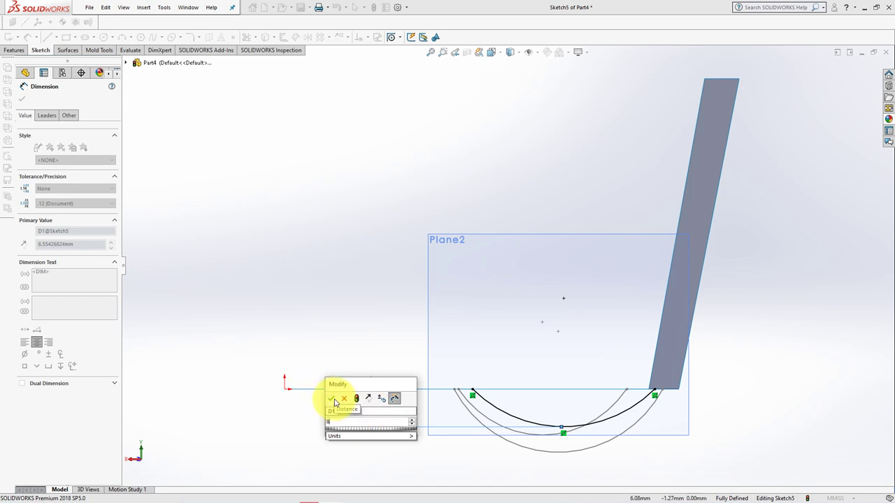
pyautogui.click(332, 397)
pyautogui.moveTo(332, 326); pyautogui.dragTo(339, 264, button='middle')
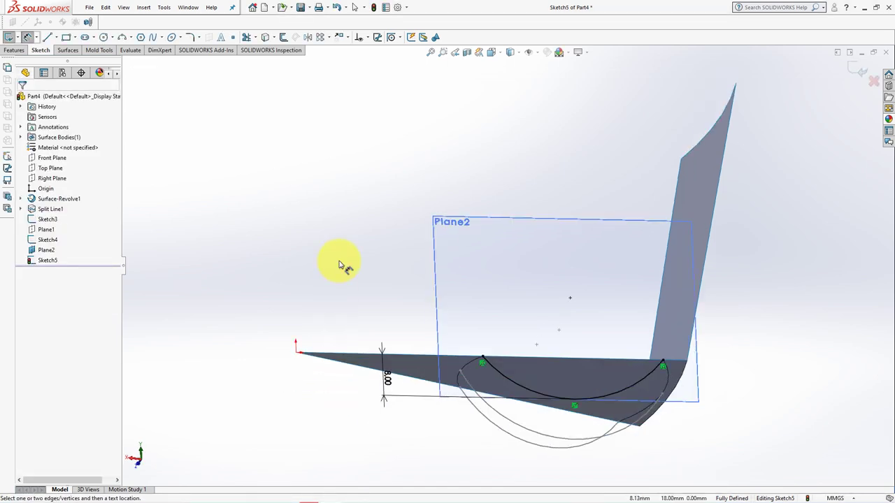
pyautogui.click(859, 72)
pyautogui.moveTo(553, 186)
pyautogui.mouseDown(button='middle')
pyautogui.moveTo(536, 242)
pyautogui.moveTo(371, 193)
pyautogui.mouseUp(button='middle')
# Loft a surface through Sketch5, Sketch3 and Sketch4 using two edges as guide curves
pyautogui.click(71, 52)
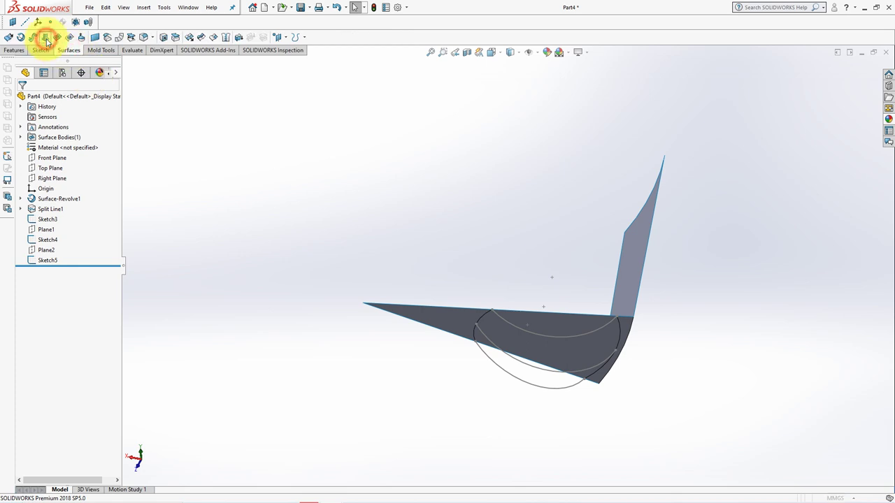
pyautogui.click(47, 38)
pyautogui.scroll(-3, 630, 380)
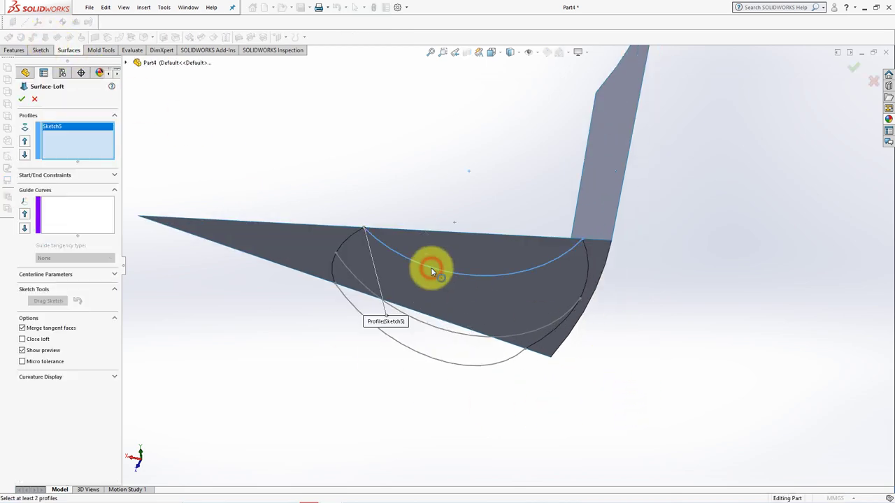
pyautogui.click(359, 294)
pyautogui.click(356, 311)
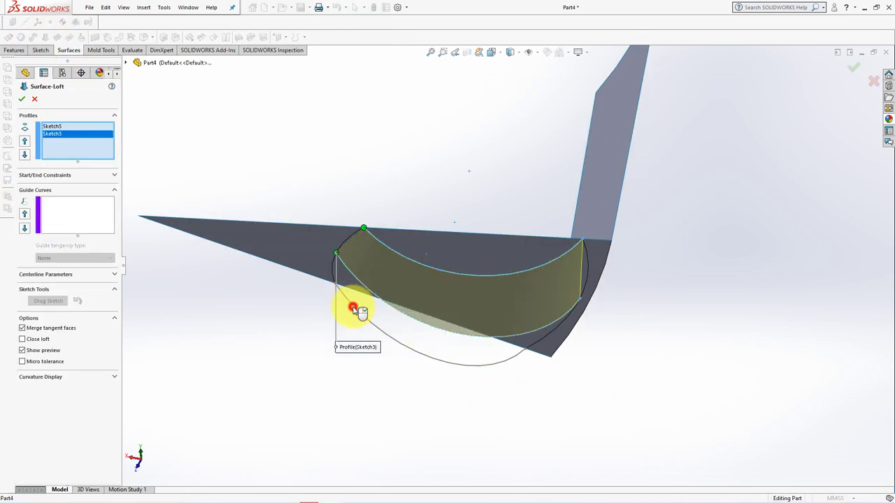
pyautogui.click(86, 233)
pyautogui.click(345, 244)
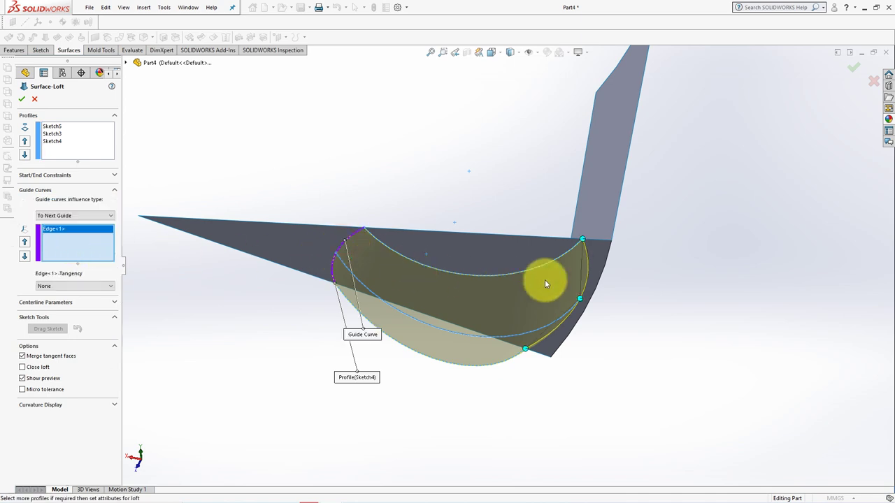
pyautogui.click(589, 276)
pyautogui.click(852, 72)
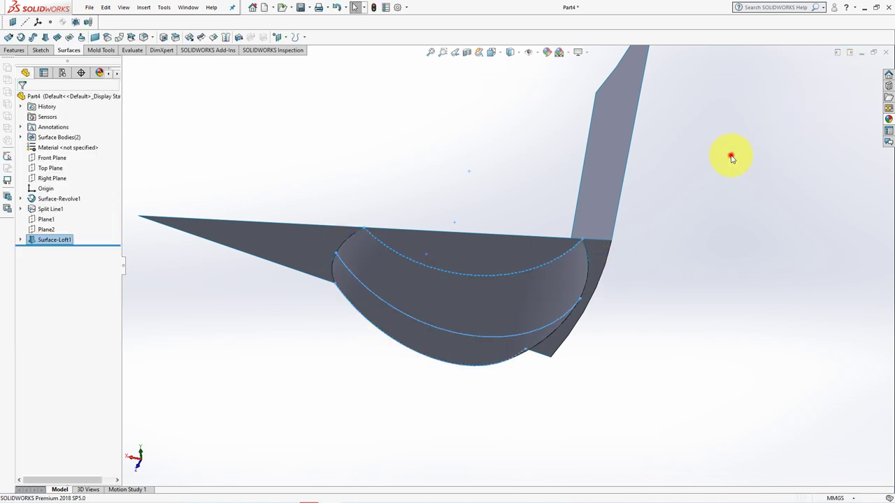
pyautogui.moveTo(732, 160)
pyautogui.mouseDown(button='middle')
pyautogui.moveTo(720, 234)
pyautogui.moveTo(723, 300)
pyautogui.mouseUp(button='middle')
# Delete the flat face above the bowl
pyautogui.click(163, 37)
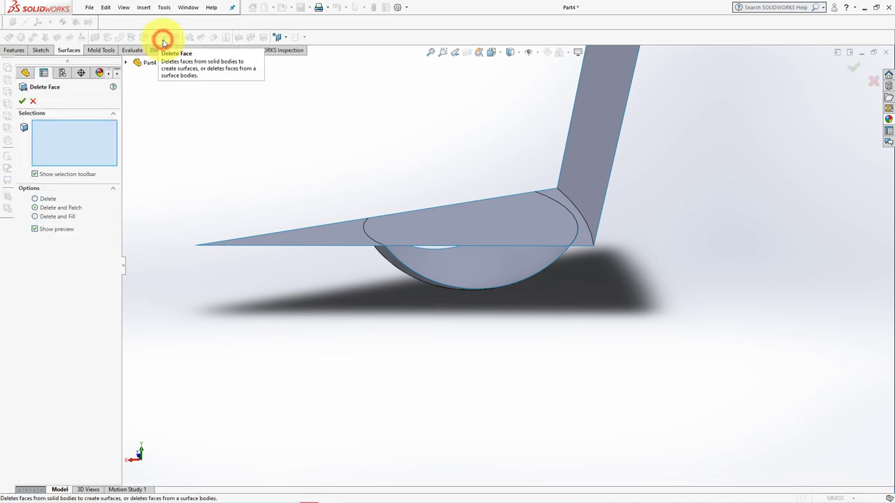
pyautogui.click(491, 217)
pyautogui.moveTo(490, 218); pyautogui.dragTo(440, 166, button='middle')
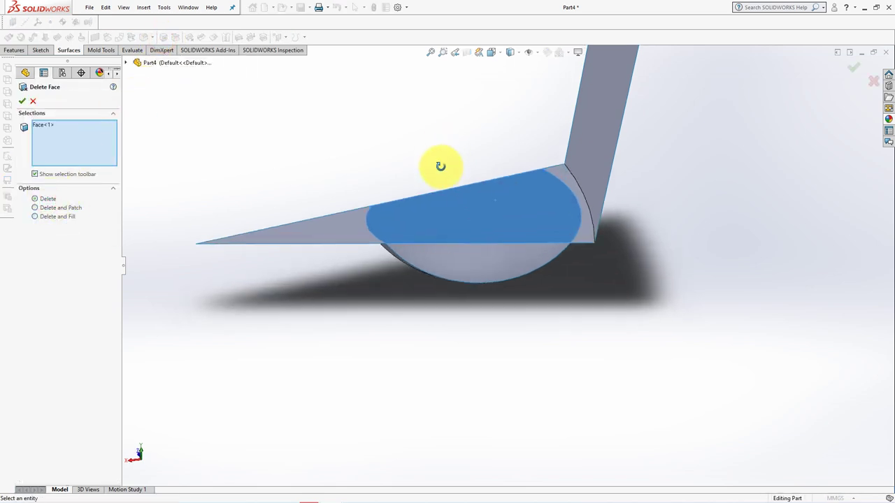
pyautogui.click(23, 102)
pyautogui.moveTo(330, 153)
pyautogui.mouseDown(button='middle')
pyautogui.moveTo(356, 160)
pyautogui.moveTo(397, 130)
pyautogui.mouseUp(button='middle')
# Knit the left wing, bowl loft and right wing into one surface
pyautogui.click(225, 37)
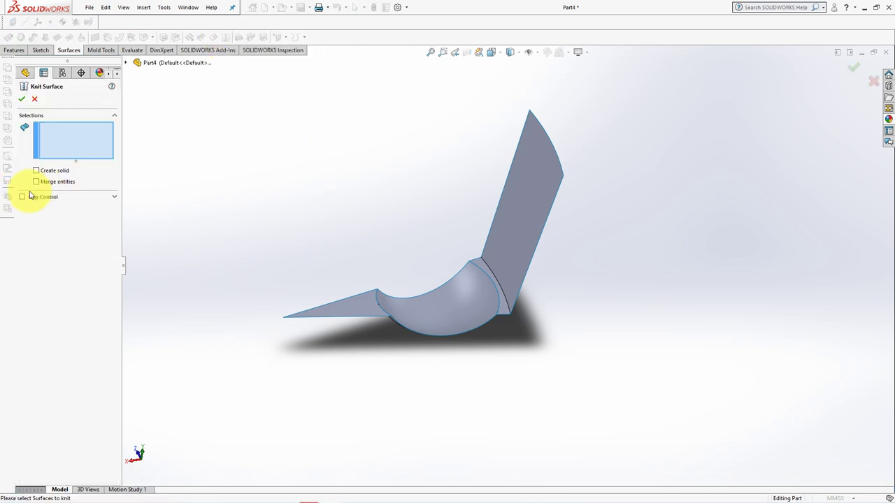
pyautogui.click(372, 304)
pyautogui.click(425, 304)
pyautogui.click(523, 254)
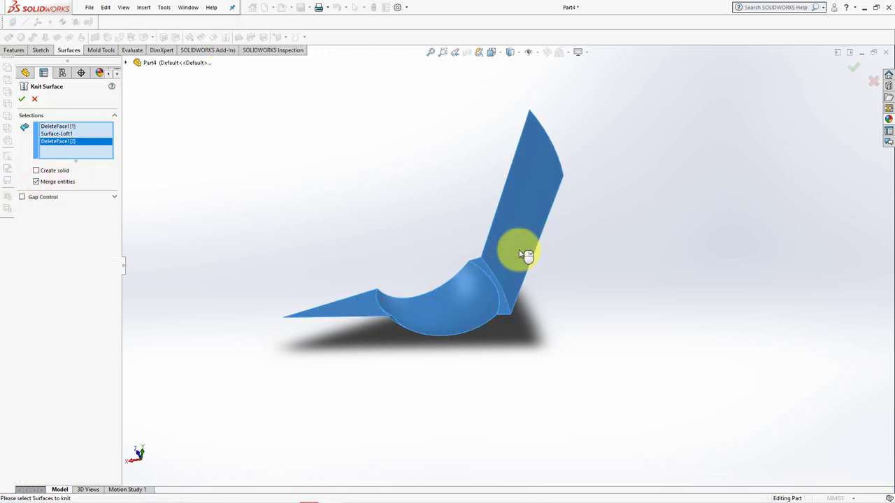
pyautogui.click(853, 67)
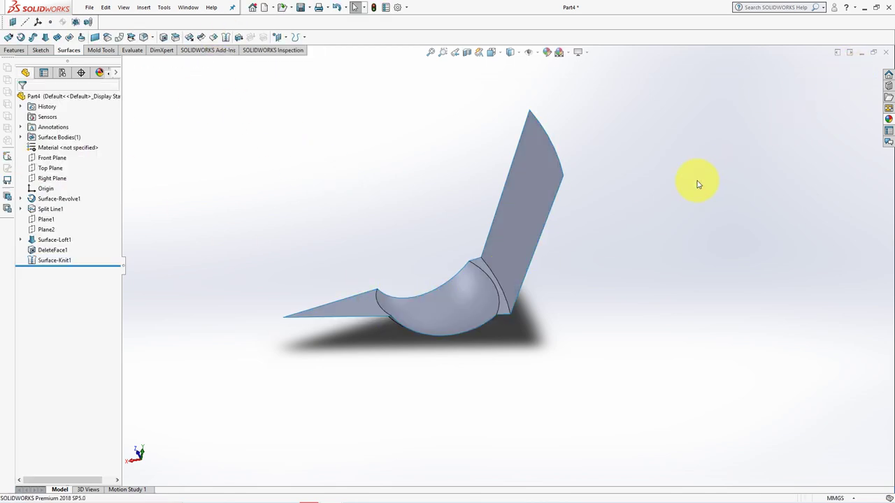
pyautogui.moveTo(697, 184); pyautogui.dragTo(310, 189, button='middle')
# Fillet the two bowl edges with a 0.5 mm radius
pyautogui.click(142, 38)
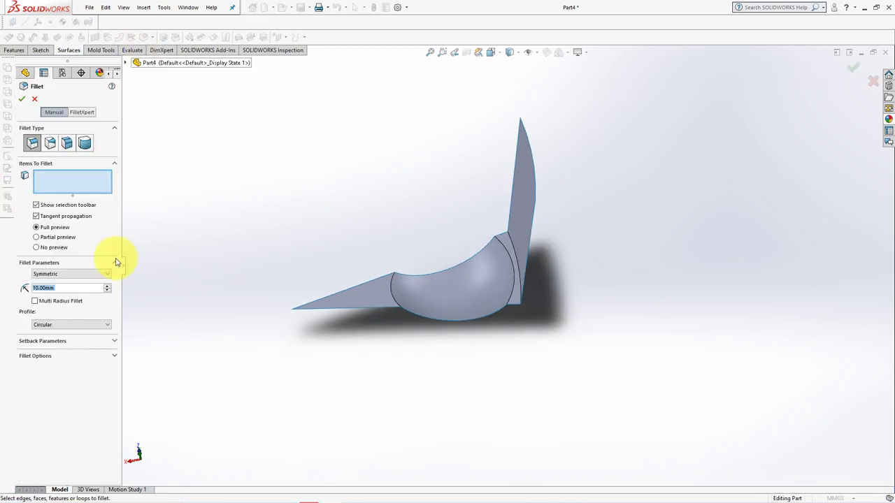
pyautogui.doubleClick(76, 289)
pyautogui.write('0.5')
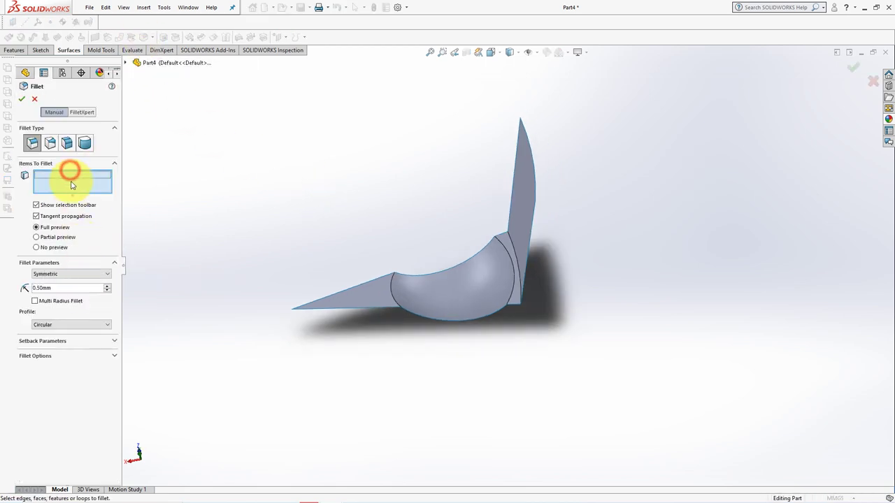
pyautogui.click(395, 300)
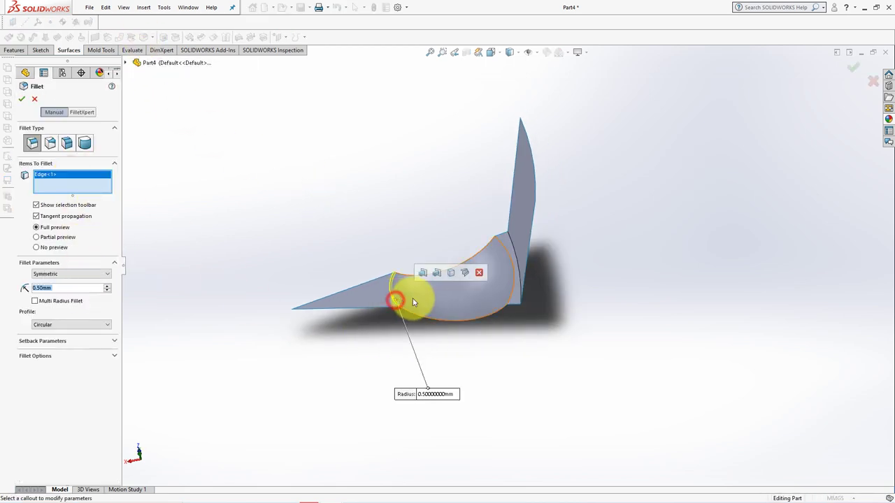
pyautogui.click(512, 297)
pyautogui.click(853, 68)
pyautogui.moveTo(679, 194); pyautogui.dragTo(515, 105, button='middle')
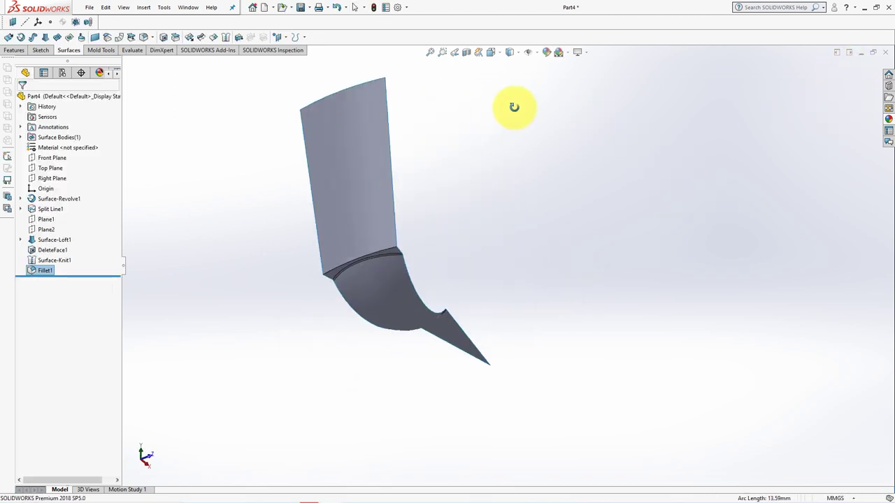
# Fillet the edge at the base of the wall at 1.5 mm
pyautogui.click(146, 39)
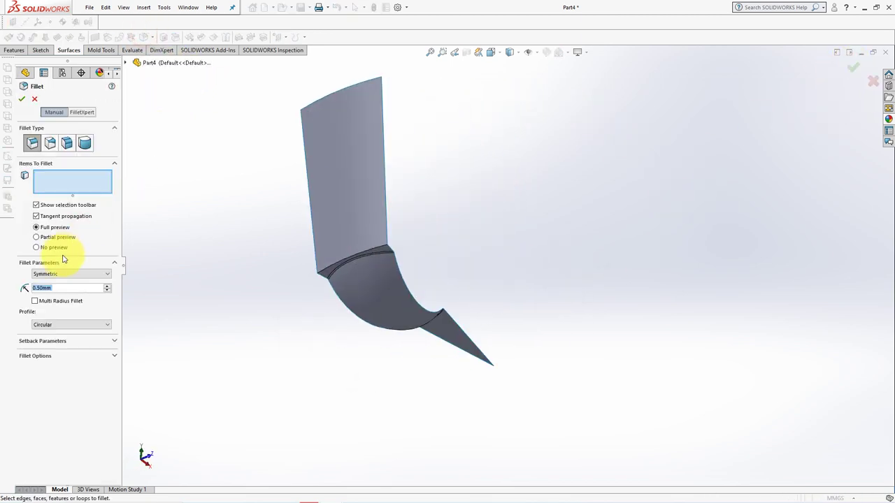
pyautogui.write('1.5')
pyautogui.click(323, 270)
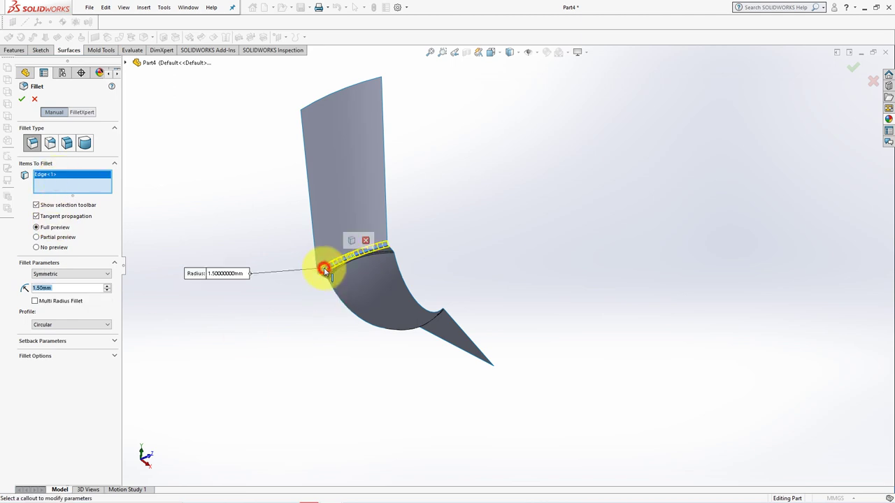
pyautogui.click(18, 101)
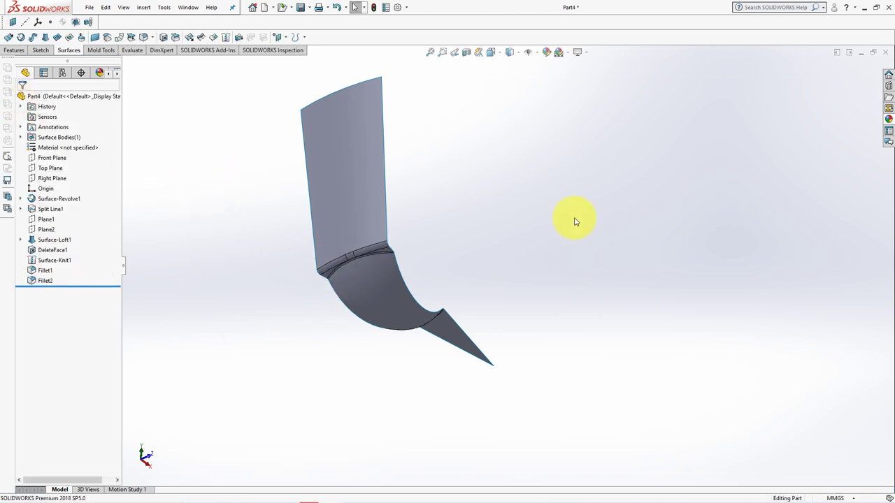
pyautogui.moveTo(576, 220); pyautogui.dragTo(466, 301, button='middle')
# Create Axis1 where the Front and Right planes intersect
pyautogui.click(52, 158)
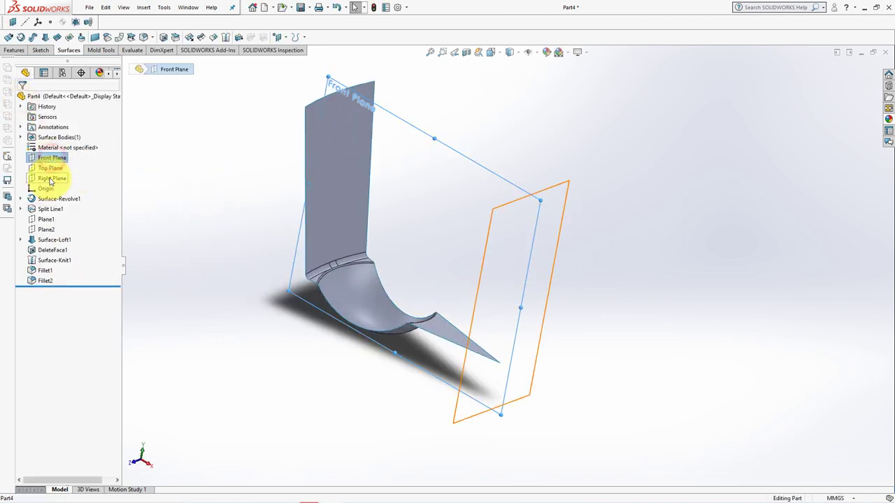
pyautogui.keyDown('ctrl'); pyautogui.click(59, 182); pyautogui.keyUp('ctrl')
pyautogui.click(284, 37)
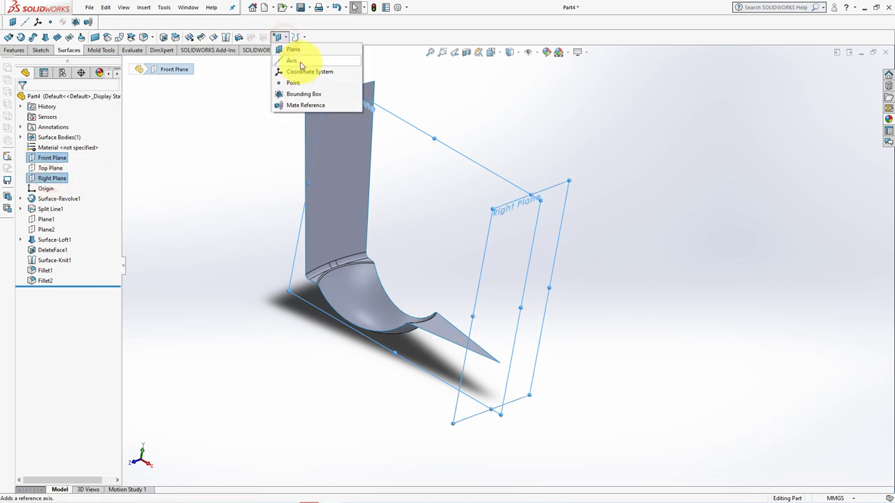
pyautogui.click(308, 66)
pyautogui.click(21, 101)
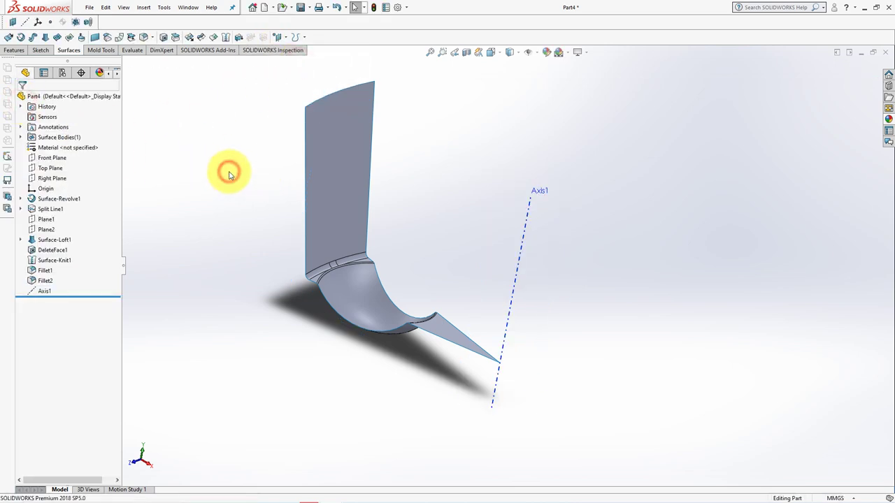
# Circular-pattern the surface body 16 times over 360° around Axis1
pyautogui.click(14, 50)
pyautogui.click(179, 37)
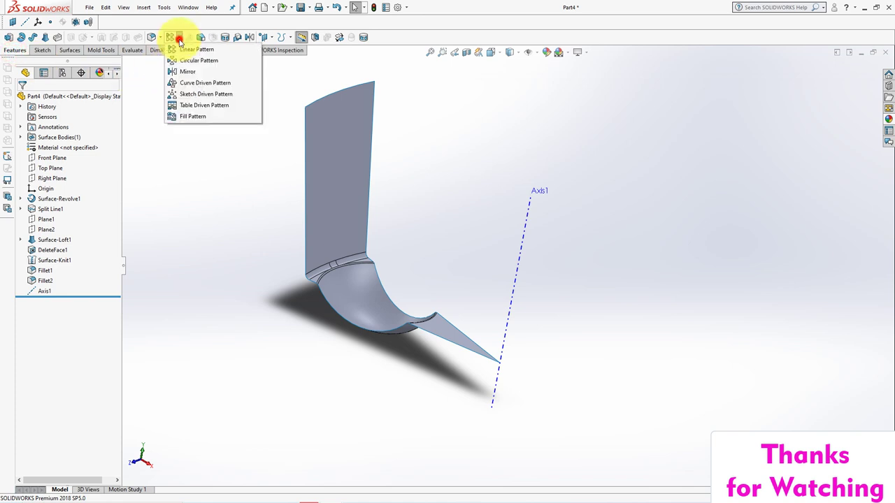
pyautogui.click(200, 61)
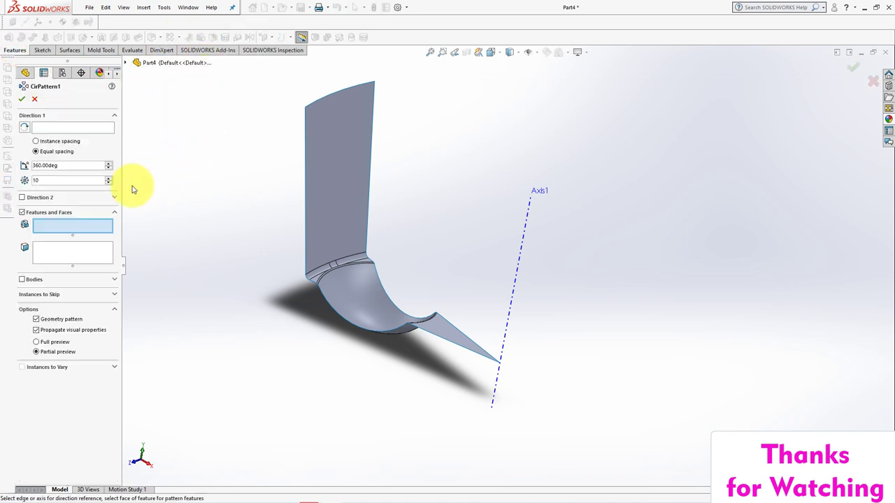
pyautogui.click(67, 128)
pyautogui.click(519, 260)
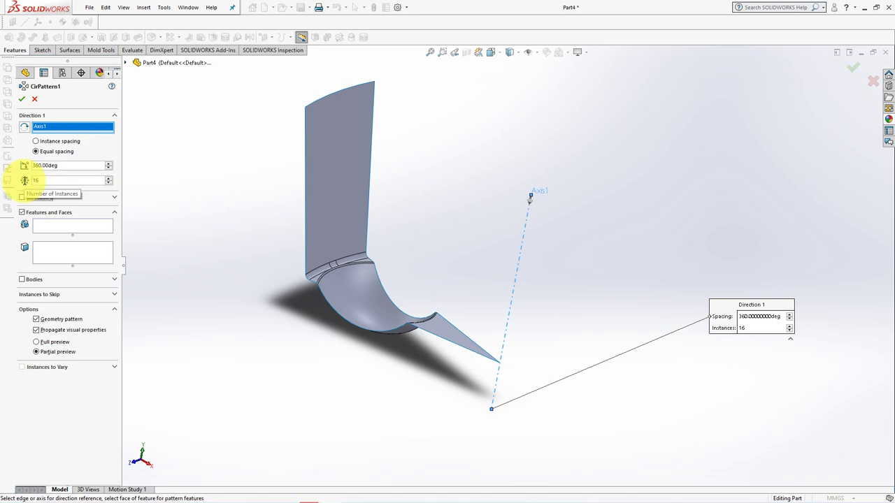
pyautogui.click(22, 279)
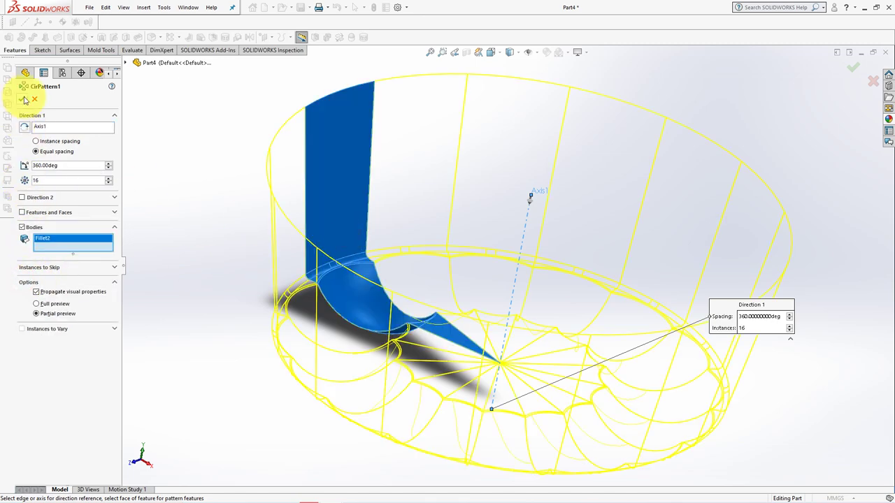
pyautogui.click(21, 99)
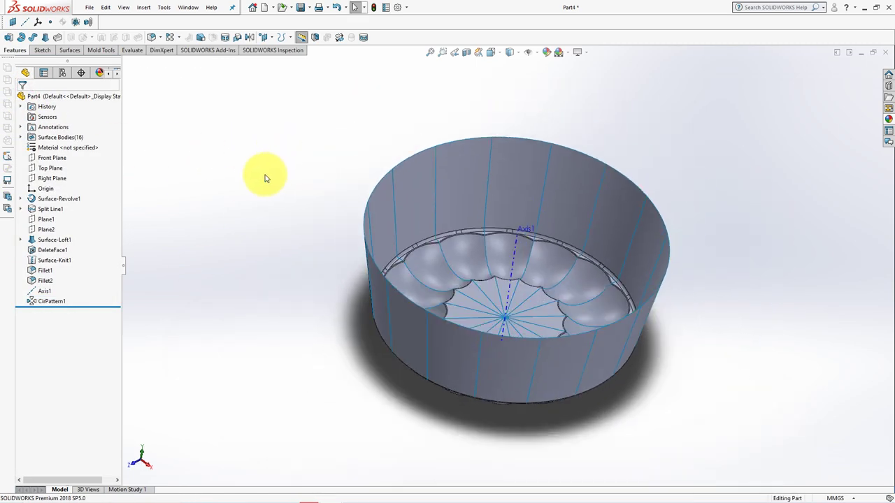
# Knit Fillet2 and all sixteen patterned surface bodies into one surface
pyautogui.click(21, 137)
pyautogui.click(56, 147)
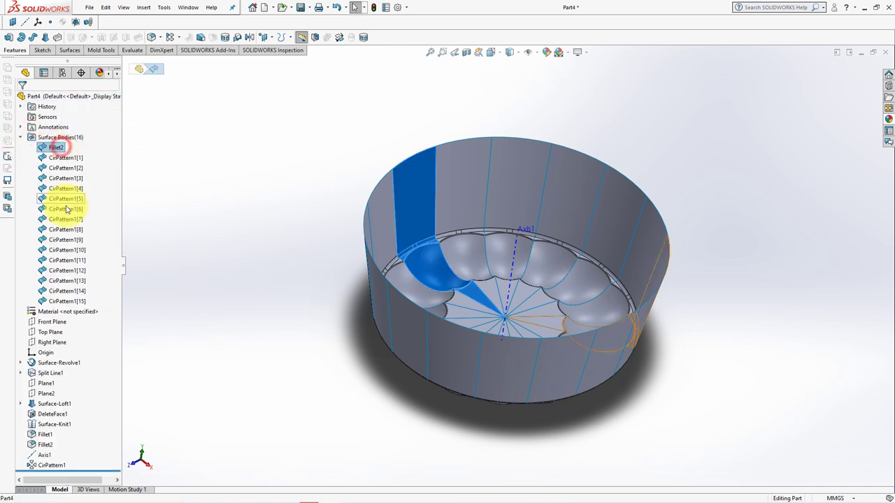
pyautogui.keyDown('shift'); pyautogui.click(68, 301); pyautogui.keyUp('shift')
pyautogui.click(70, 51)
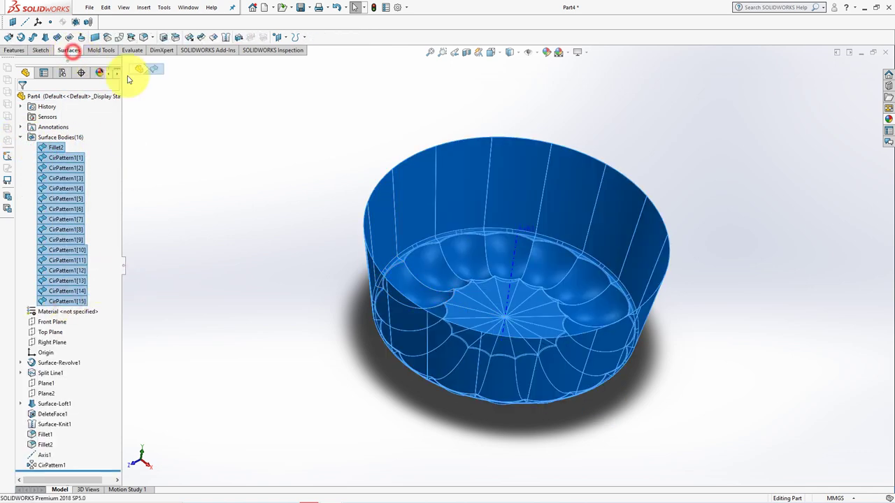
pyautogui.click(226, 36)
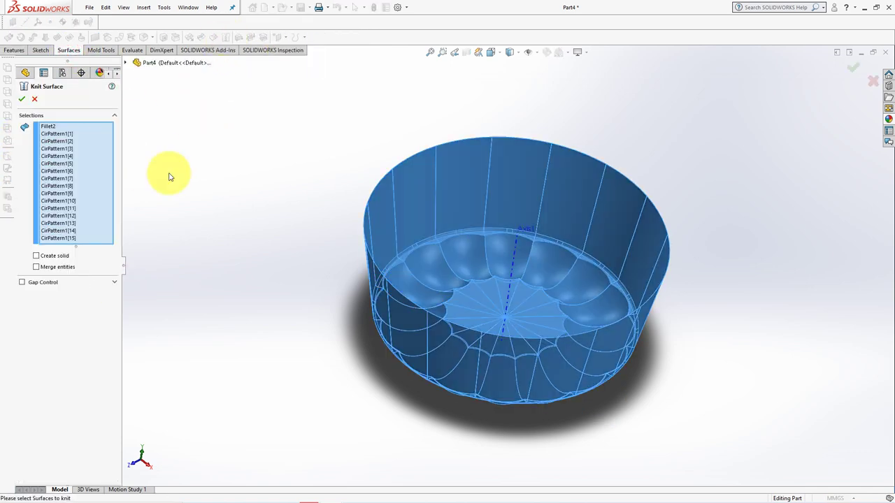
pyautogui.click(23, 100)
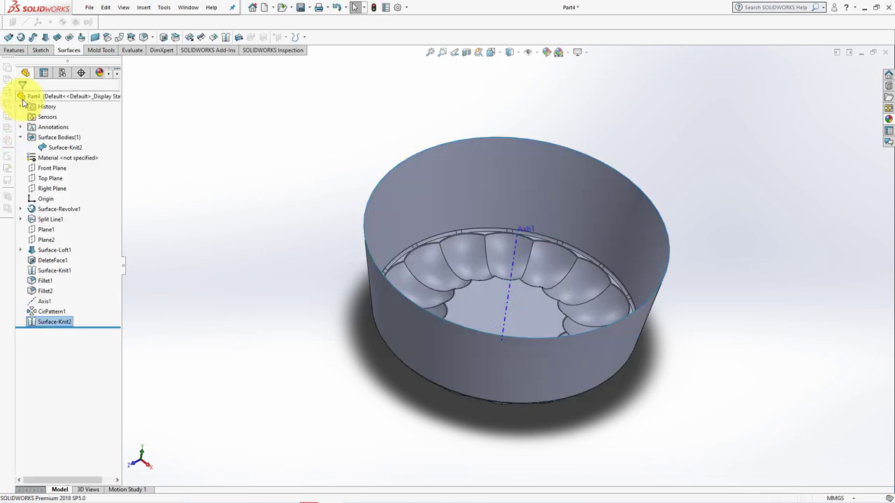
pyautogui.moveTo(250, 184)
pyautogui.mouseDown(button='middle')
pyautogui.moveTo(324, 148)
pyautogui.moveTo(300, 259)
pyautogui.mouseUp(button='middle')
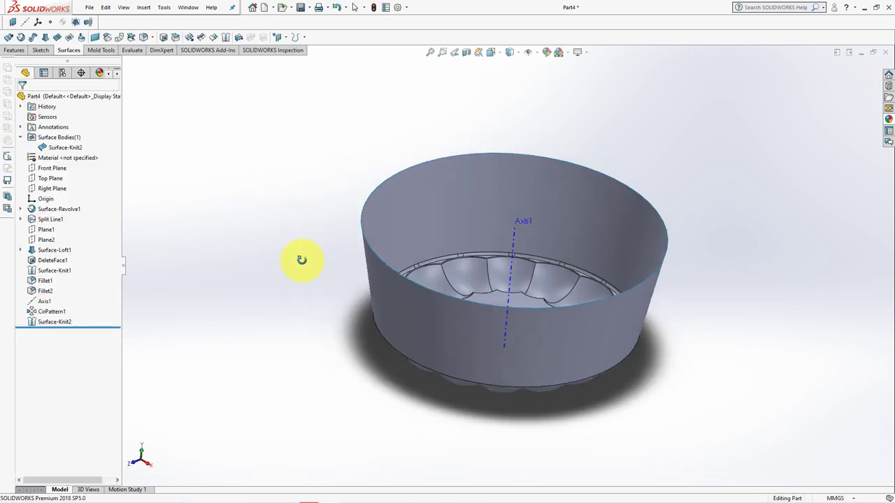
# Cap the open top with a planar surface bounded by the rim edge
pyautogui.click(96, 37)
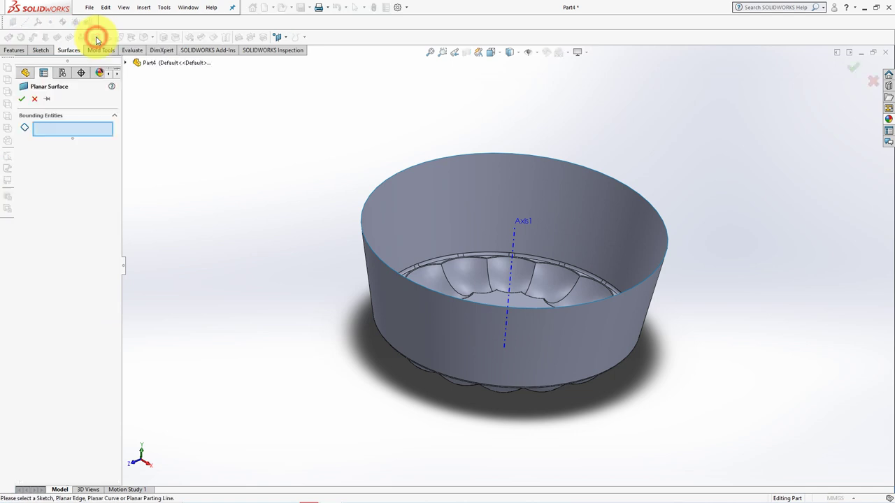
pyautogui.click(424, 163)
pyautogui.press('Return')
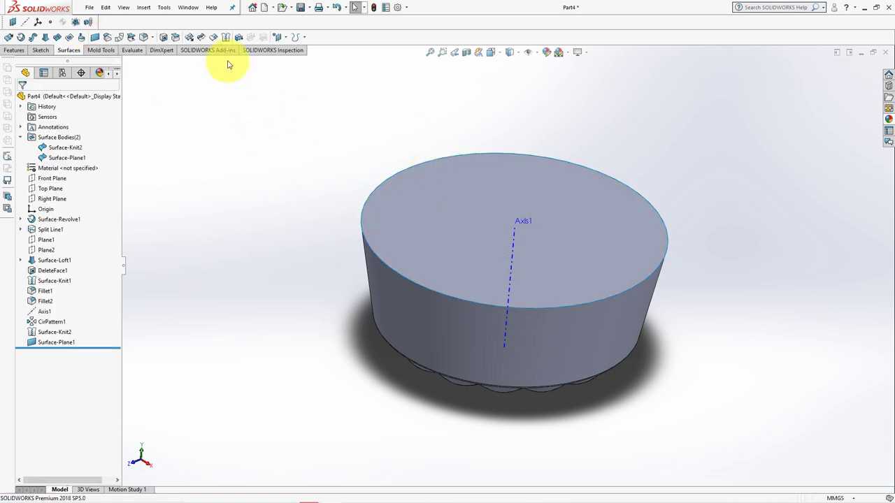
# Knit the top cap and bowl surface together into a solid body
pyautogui.click(226, 37)
pyautogui.click(423, 205)
pyautogui.click(380, 310)
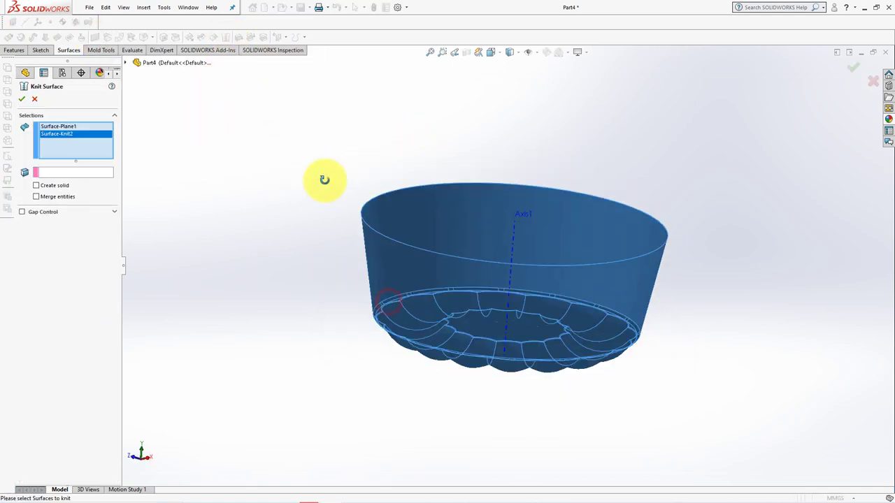
pyautogui.click(21, 100)
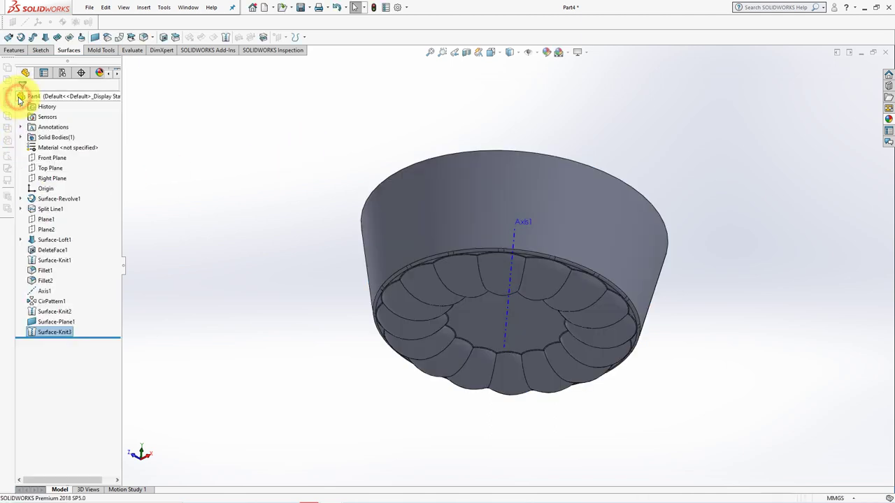
# Fillet all the divider edges between the base pockets at 0.50 mm
pyautogui.moveTo(217, 151)
pyautogui.mouseDown(button='middle')
pyautogui.moveTo(277, 219)
pyautogui.moveTo(267, 197)
pyautogui.mouseUp(button='middle')
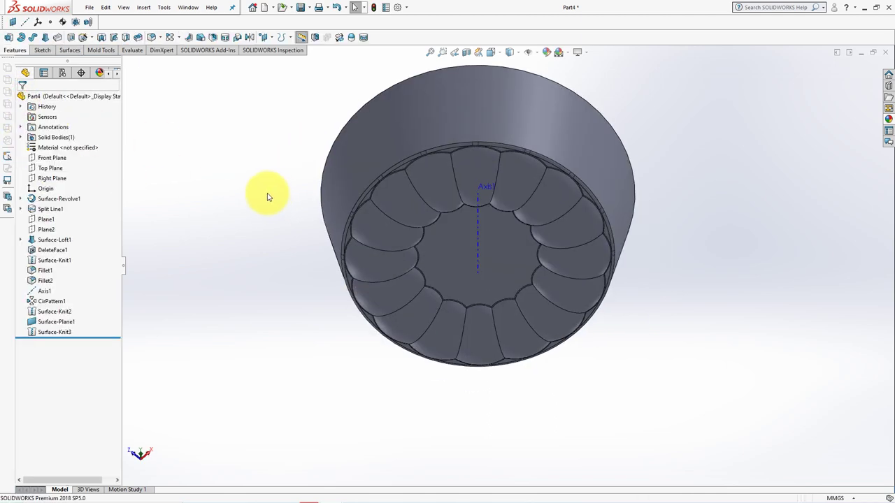
pyautogui.click(151, 36)
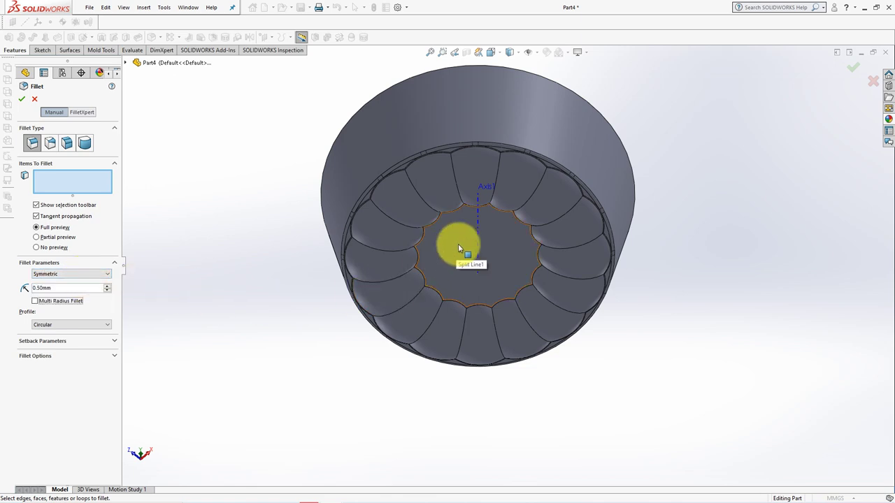
pyautogui.keyDown('shift'); pyautogui.moveTo(458, 245); pyautogui.dragTo(456, 222, button='middle'); pyautogui.keyUp('shift')
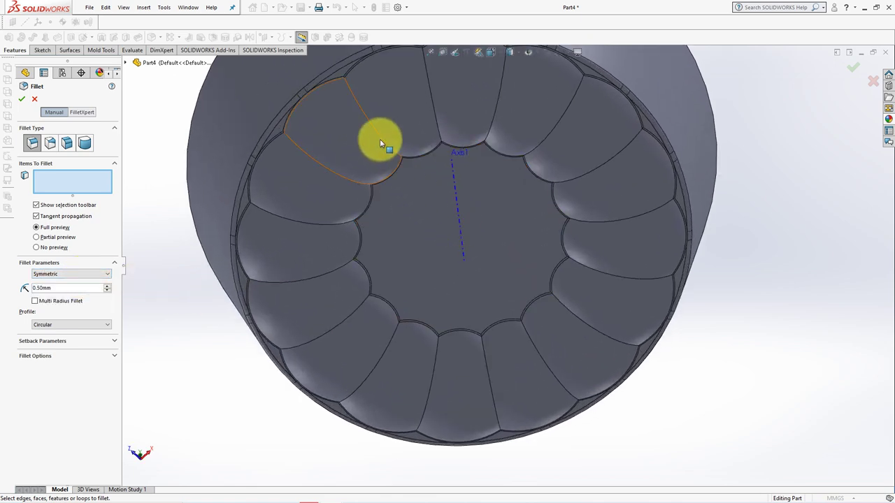
pyautogui.click(381, 143)
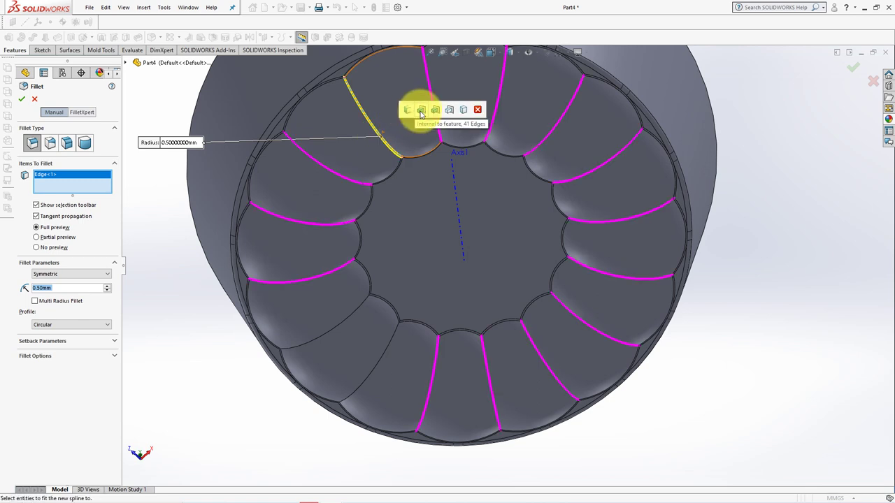
pyautogui.click(421, 111)
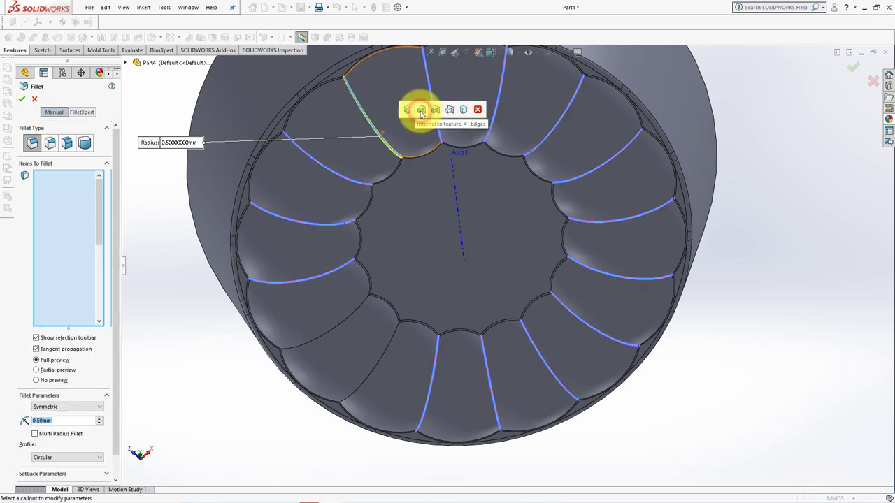
pyautogui.click(365, 306)
pyautogui.click(397, 328)
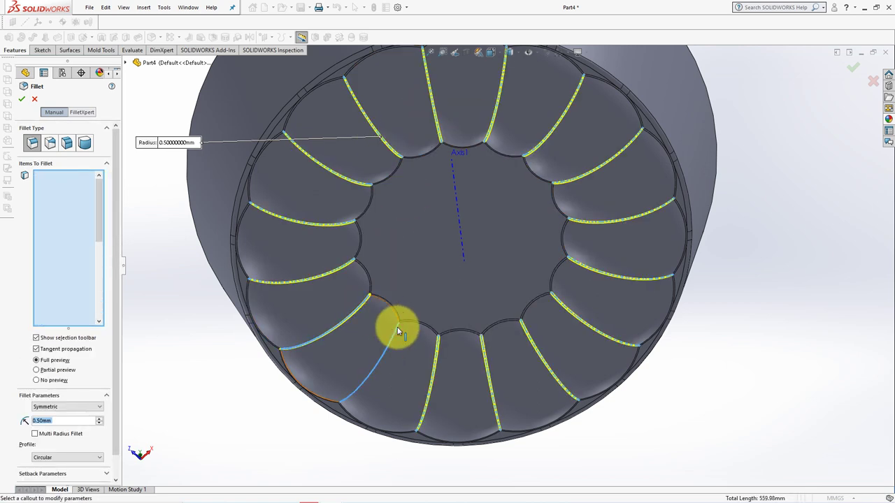
pyautogui.click(398, 329)
pyautogui.moveTo(399, 326); pyautogui.dragTo(274, 342, button='middle')
pyautogui.click(22, 99)
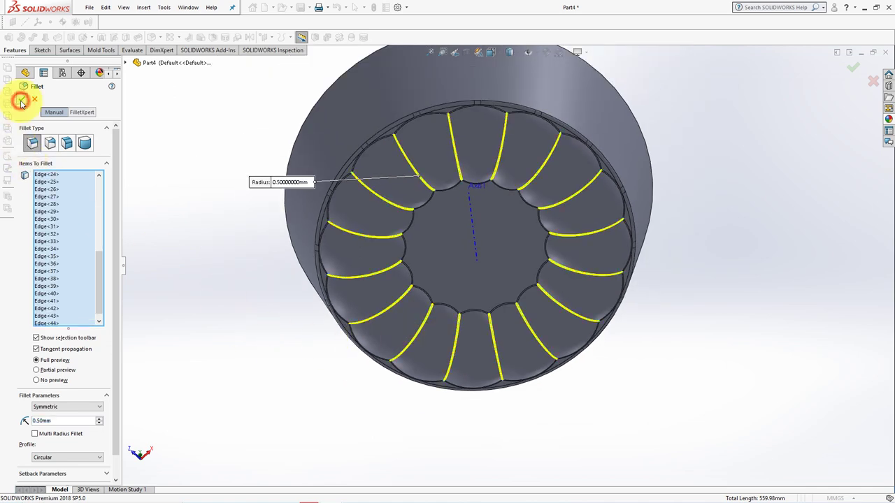
pyautogui.click(183, 160)
# Sketch a 48 mm diameter circle centred on the origin on the base face
pyautogui.click(72, 37)
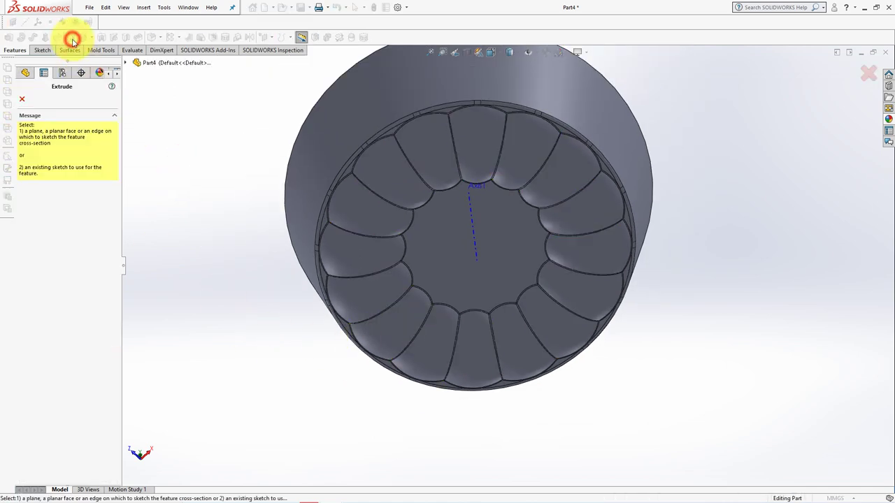
pyautogui.click(444, 240)
pyautogui.click(104, 37)
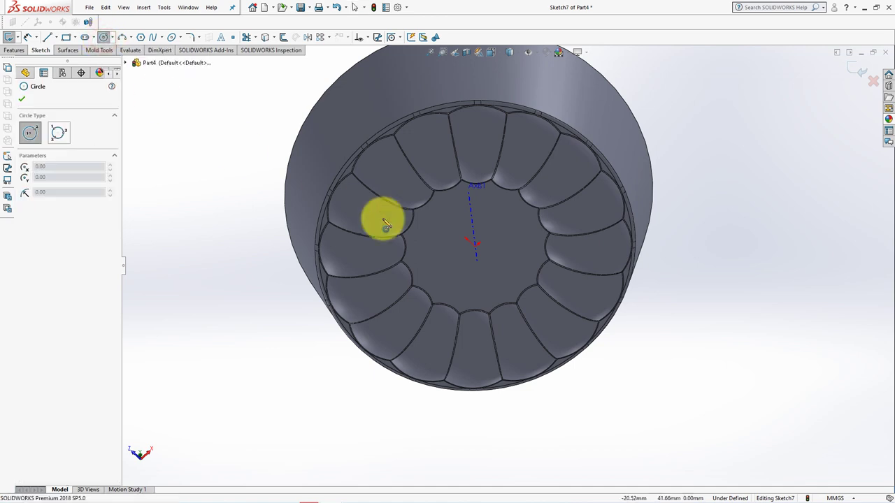
pyautogui.click(475, 246)
pyautogui.click(514, 235)
pyautogui.click(28, 37)
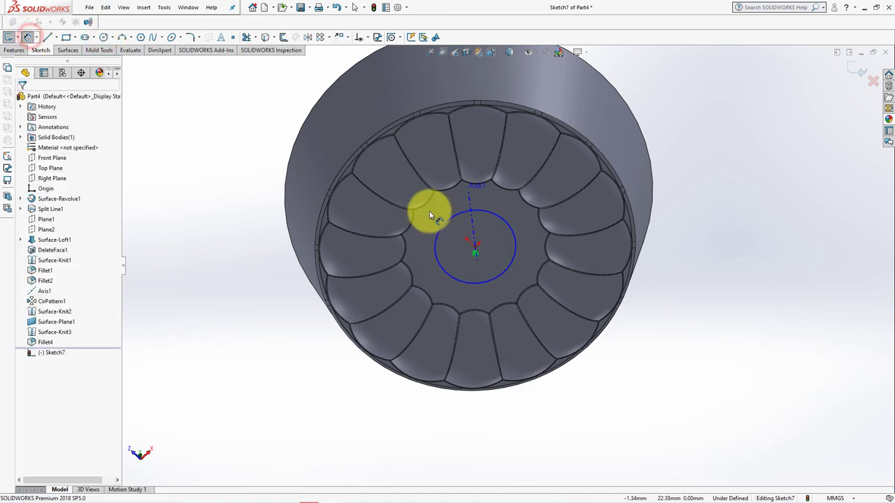
pyautogui.click(443, 225)
pyautogui.click(455, 260)
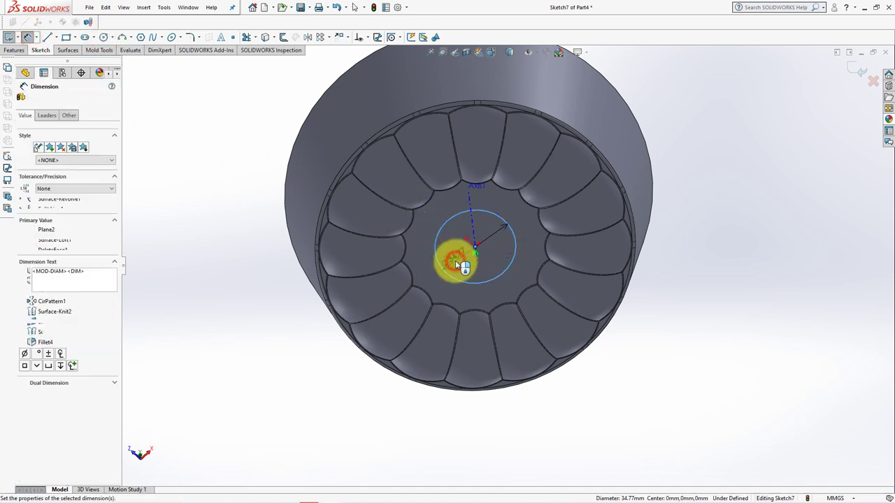
pyautogui.click(415, 248)
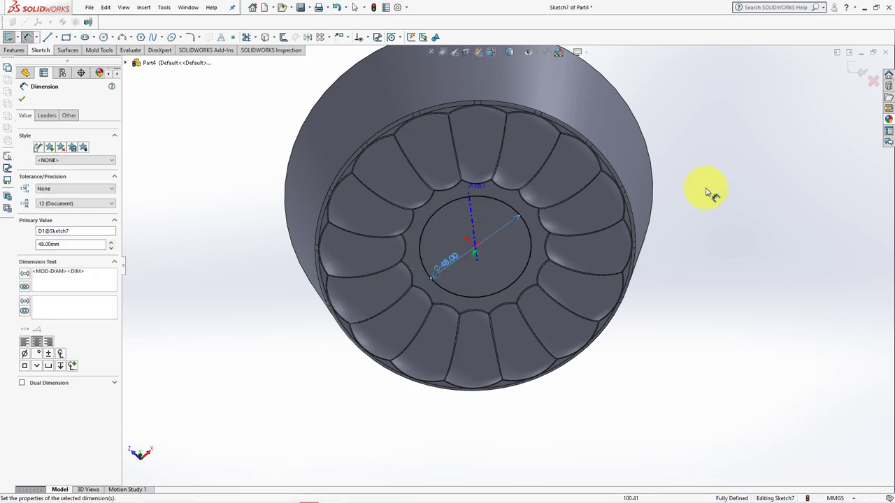
# Cut the circle blind 48 mm deep with a 12° draft
pyautogui.click(867, 73)
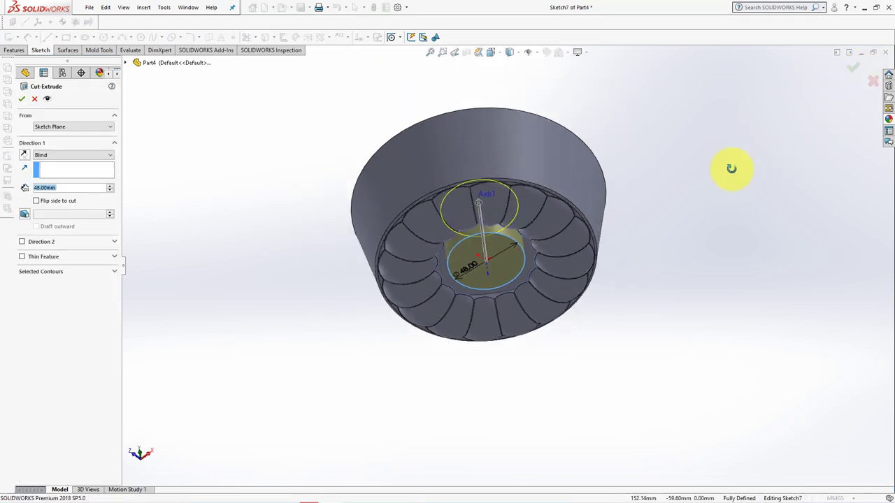
pyautogui.moveTo(733, 168); pyautogui.dragTo(748, 323, button='middle')
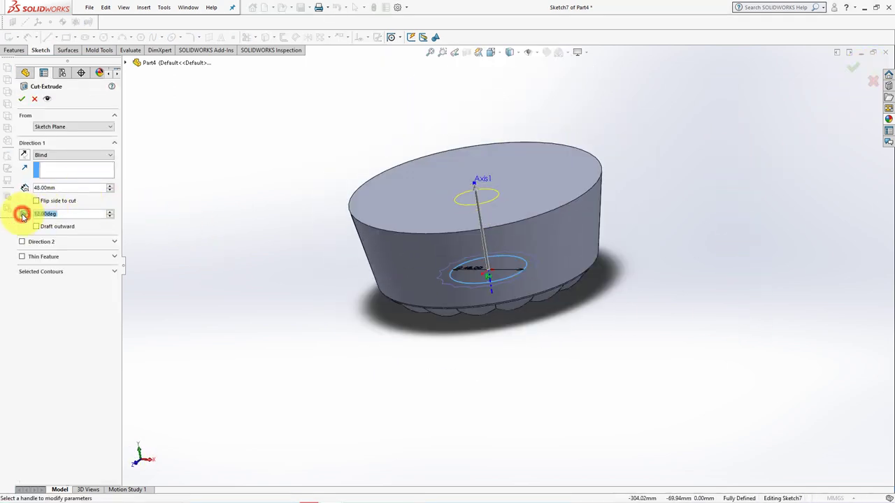
pyautogui.click(51, 217)
pyautogui.click(22, 100)
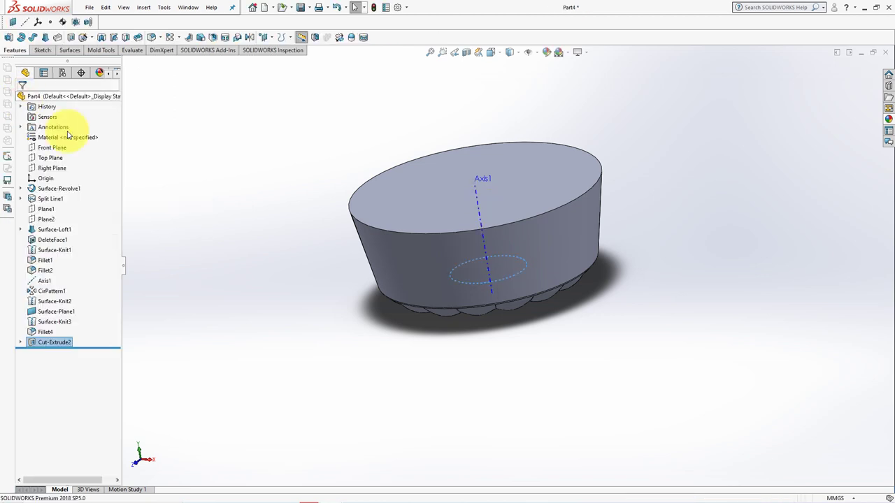
# Round the circular edge around the central tube's base with a 2 mm fillet
pyautogui.moveTo(296, 301)
pyautogui.mouseDown(button='middle')
pyautogui.moveTo(296, 256)
pyautogui.moveTo(232, 149)
pyautogui.mouseUp(button='middle')
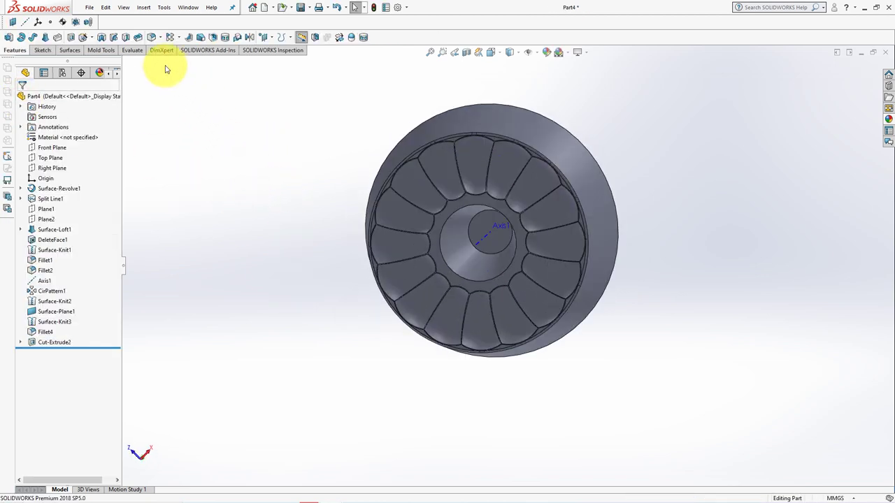
pyautogui.click(152, 38)
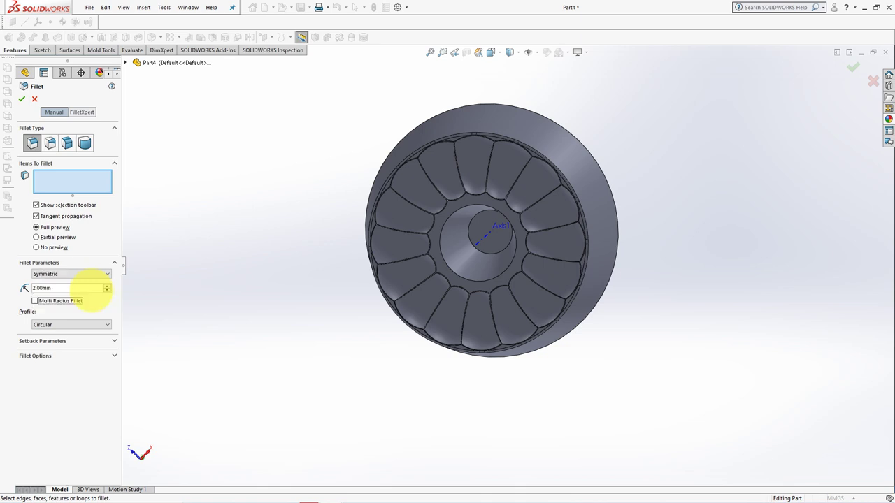
pyautogui.click(443, 257)
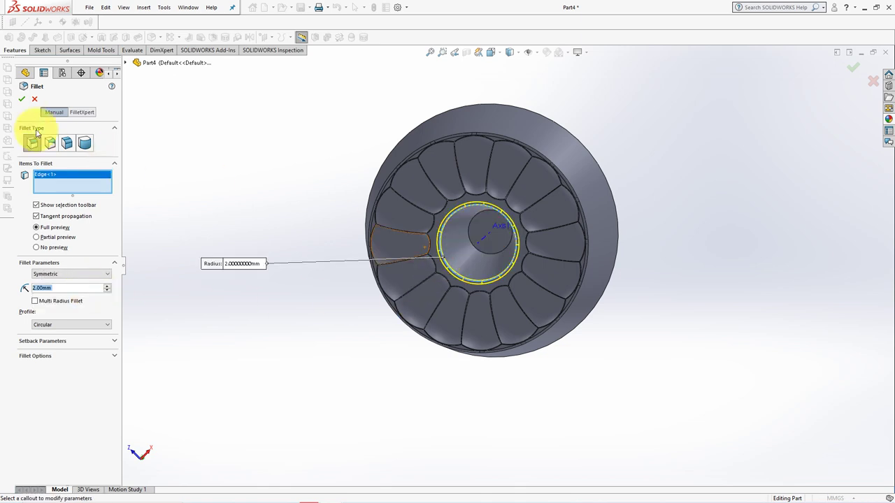
pyautogui.click(21, 100)
pyautogui.moveTo(320, 130); pyautogui.dragTo(268, 288, button='middle')
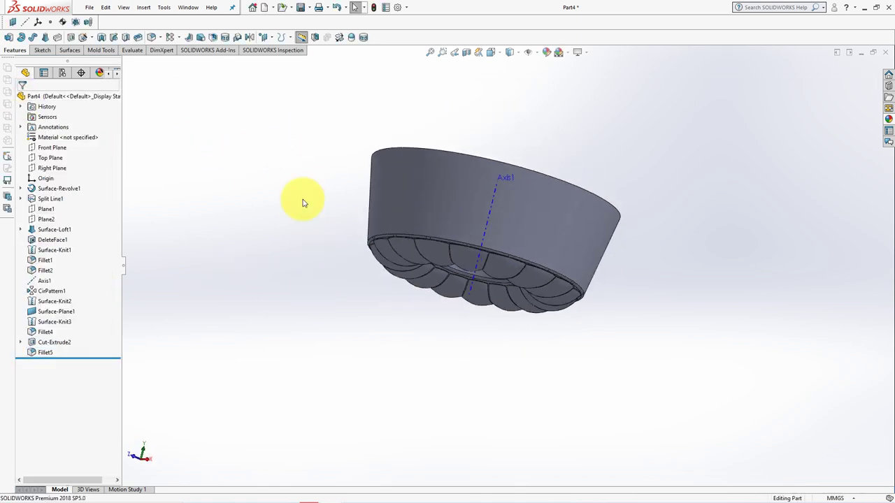
pyautogui.click(214, 37)
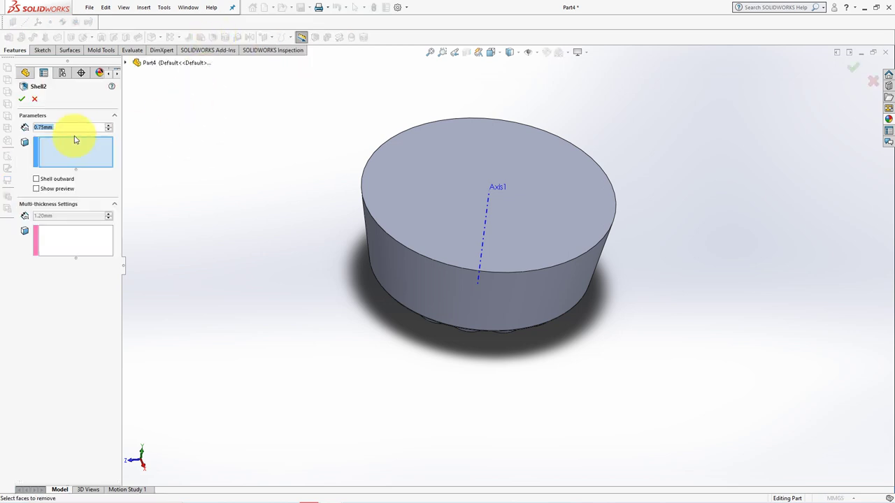
# Shell to 0.75 mm removing the top and tube-top faces, with a 1.20 mm tube wall
pyautogui.click(411, 190)
pyautogui.moveTo(410, 194)
pyautogui.mouseDown(button='middle')
pyautogui.moveTo(349, 116)
pyautogui.moveTo(349, 155)
pyautogui.mouseUp(button='middle')
pyautogui.click(476, 231)
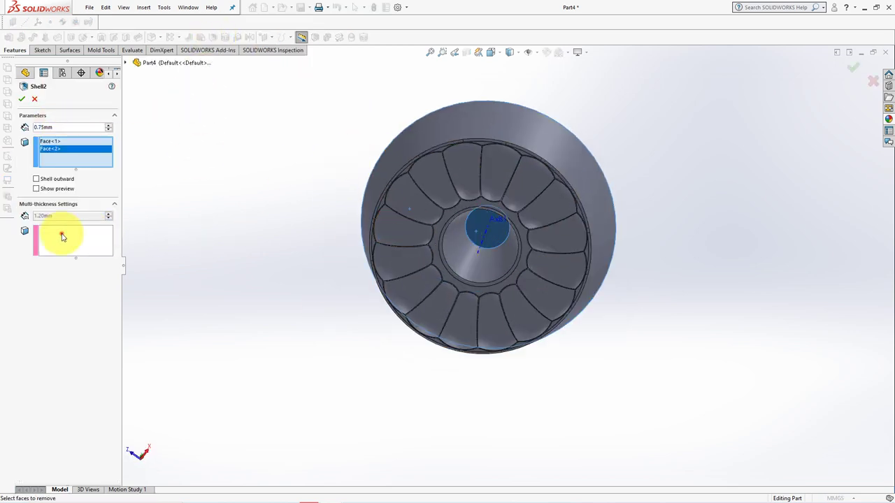
pyautogui.click(62, 237)
pyautogui.click(471, 263)
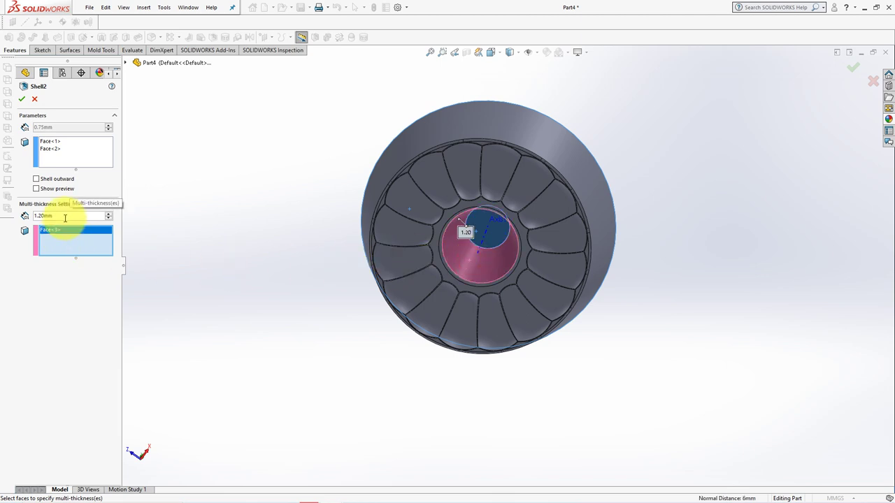
pyautogui.click(22, 102)
pyautogui.moveTo(260, 180); pyautogui.dragTo(308, 301, button='middle')
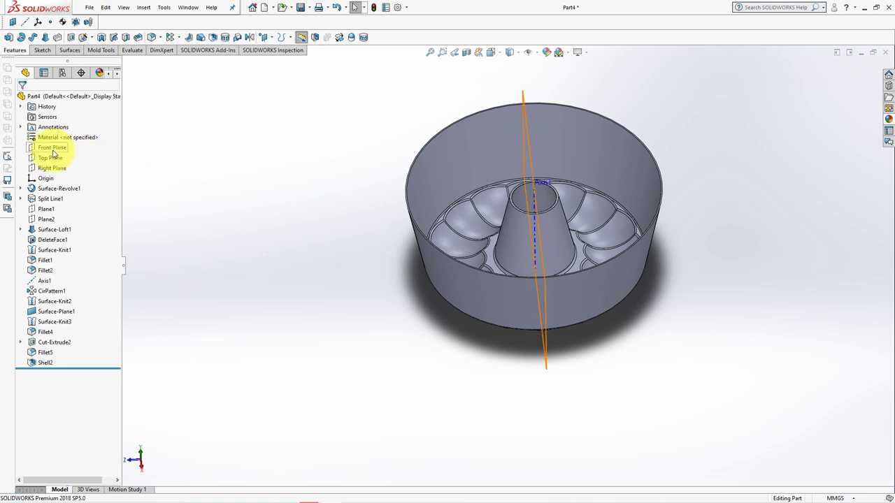
# Sketch a small lip profile of lines at the rim's top-right corner on Right Plane
pyautogui.click(24, 39)
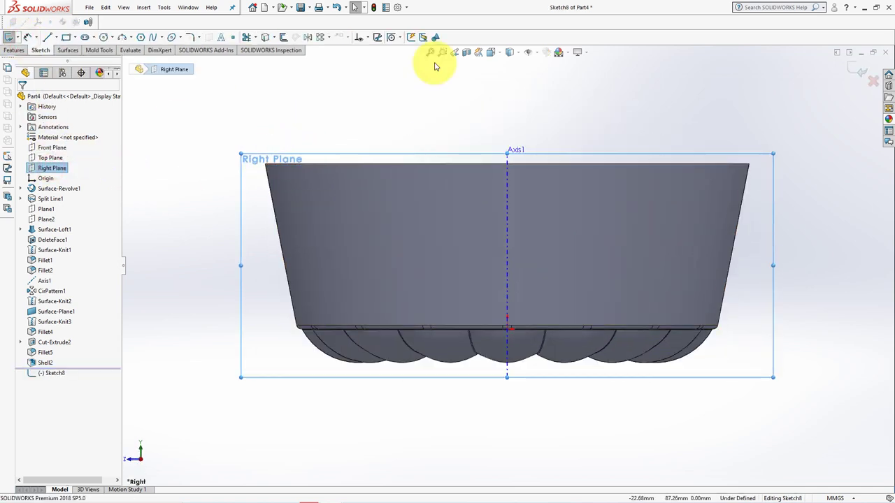
pyautogui.moveTo(695, 136); pyautogui.dragTo(816, 220)
pyautogui.click(443, 52)
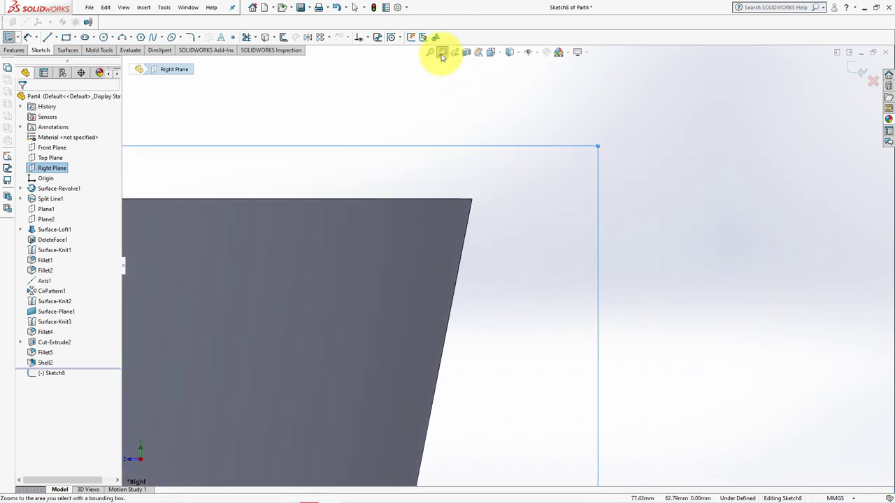
pyautogui.click(49, 38)
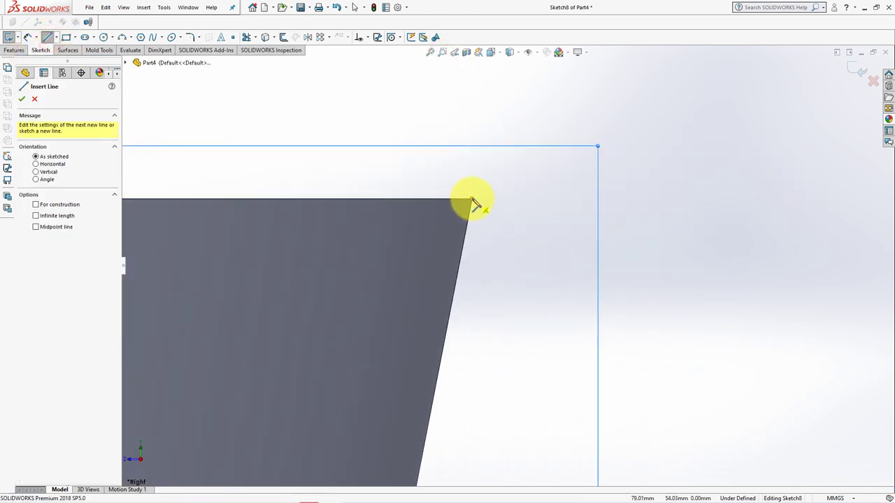
pyautogui.click(472, 201)
pyautogui.click(507, 201)
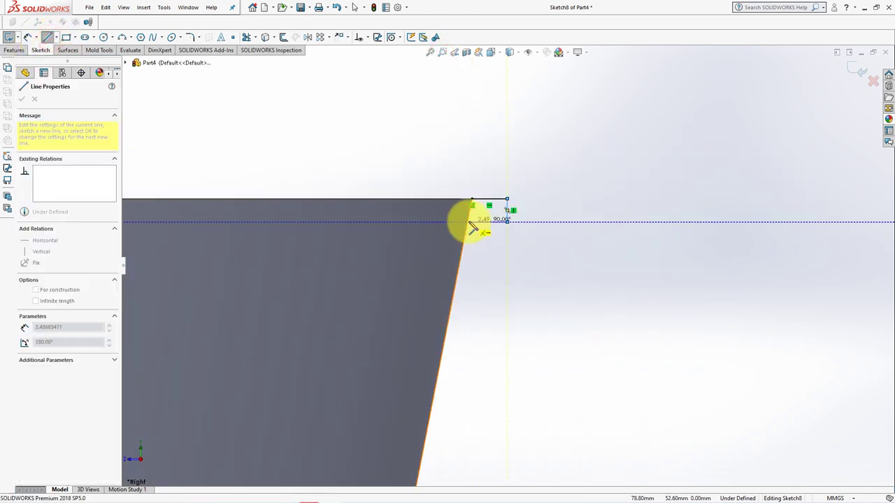
pyautogui.click(467, 222)
pyautogui.click(21, 98)
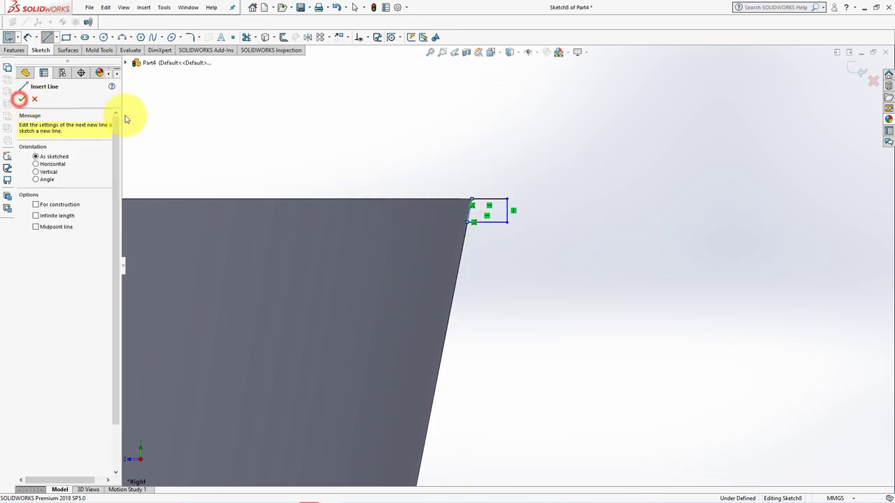
pyautogui.click(24, 37)
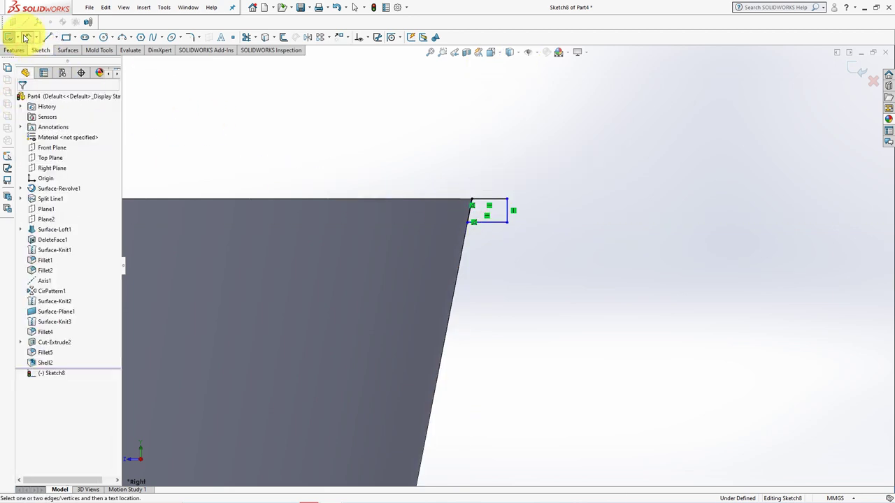
# Dimension the lip profile 2.25 mm wide and 2.70 mm tall
pyautogui.click(497, 202)
pyautogui.click(498, 181)
pyautogui.write('2.25')
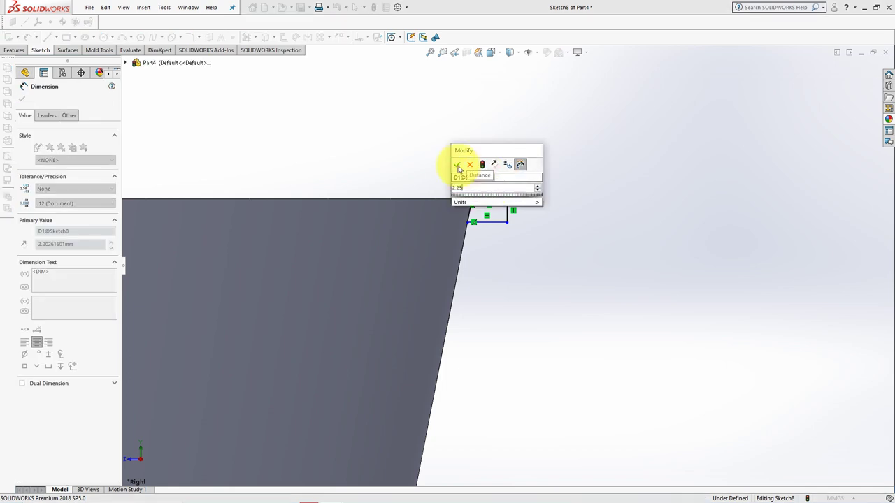
pyautogui.click(458, 168)
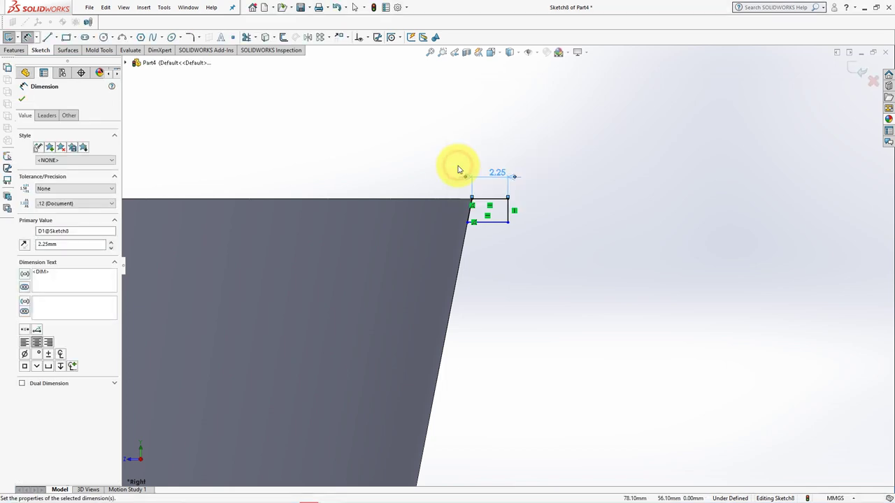
pyautogui.click(511, 209)
pyautogui.click(551, 209)
pyautogui.write('2.7')
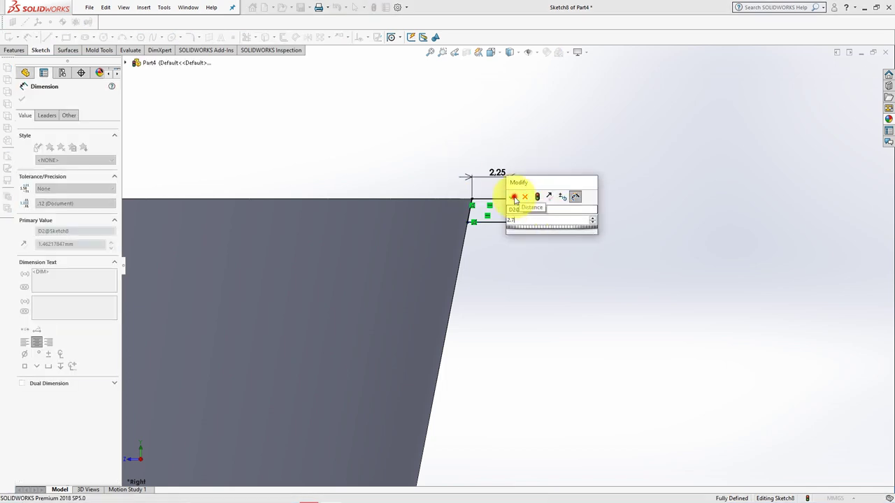
pyautogui.click(514, 197)
pyautogui.click(539, 174)
# Revolve the lip profile 360° about Axis1 onto the pan's rim
pyautogui.scroll(2, 563, 170)
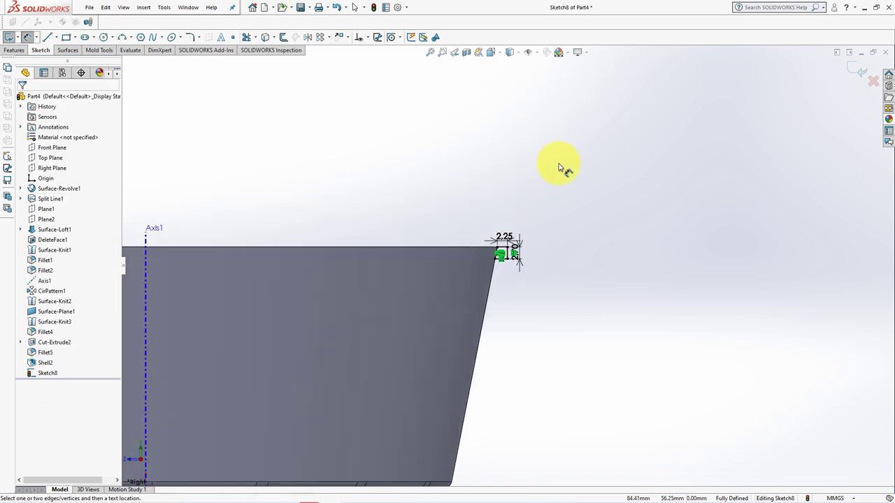
pyautogui.scroll(2, 563, 170)
pyautogui.moveTo(606, 186); pyautogui.dragTo(738, 203, button='middle')
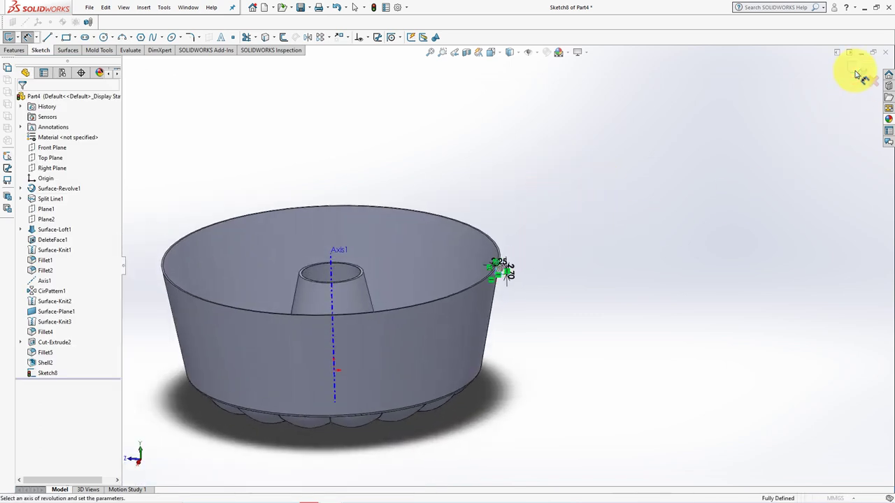
pyautogui.click(333, 274)
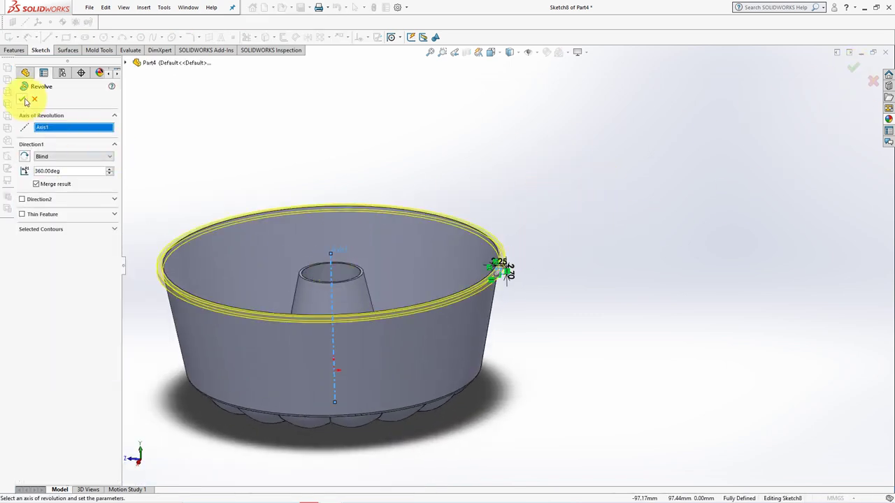
pyautogui.click(23, 98)
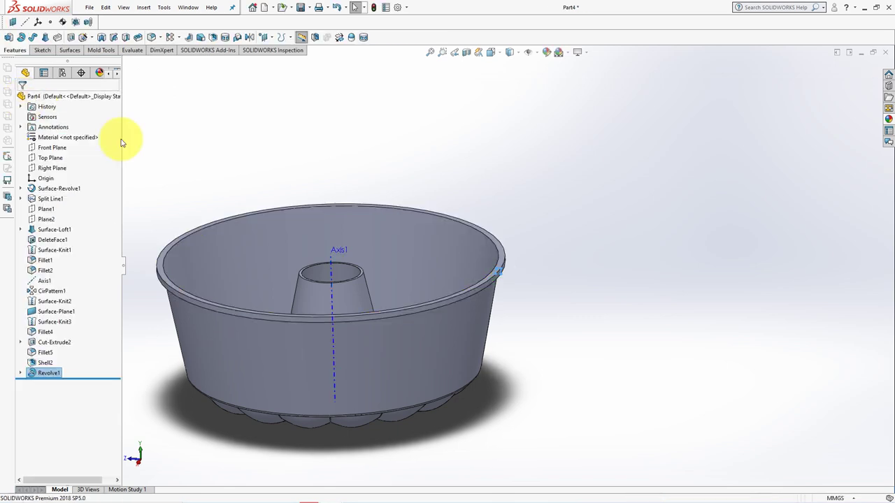
# Round the rim's inner edge with a 1.5 mm fillet
pyautogui.click(151, 38)
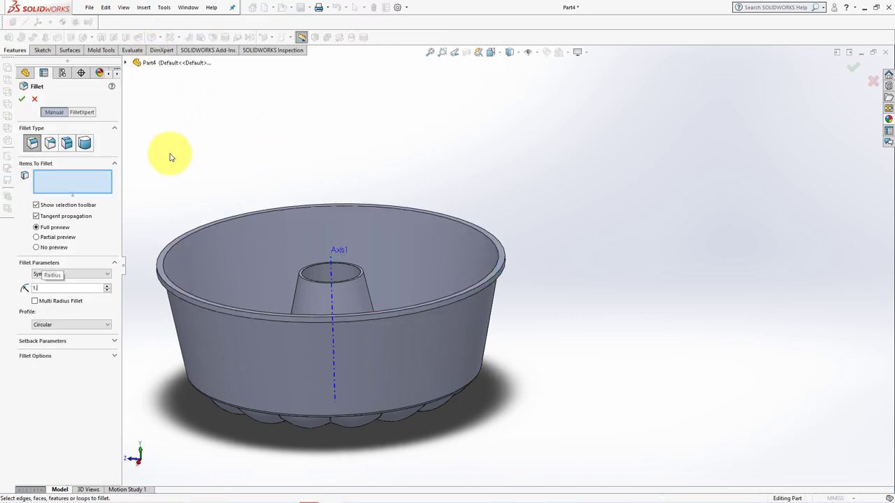
pyautogui.scroll(-3, 463, 263)
pyautogui.click(516, 230)
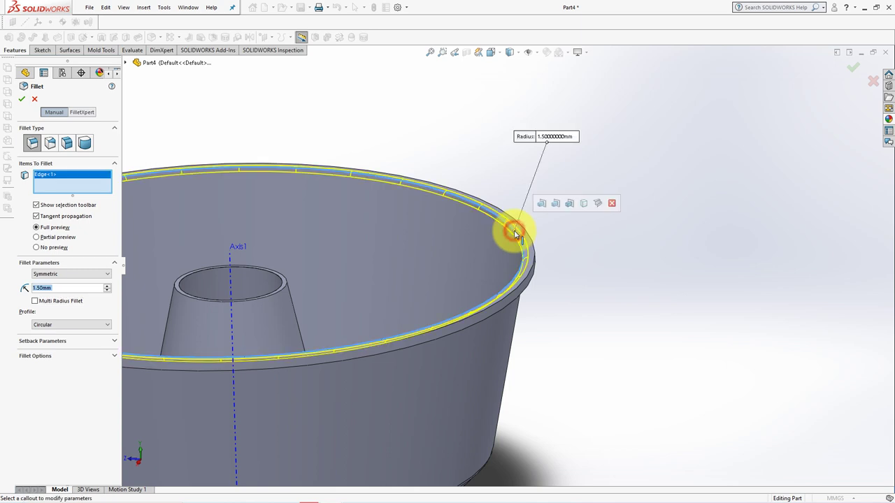
pyautogui.click(857, 72)
# Add a fillet to the edge underneath the rim lip
pyautogui.moveTo(620, 259); pyautogui.dragTo(440, 162, button='middle')
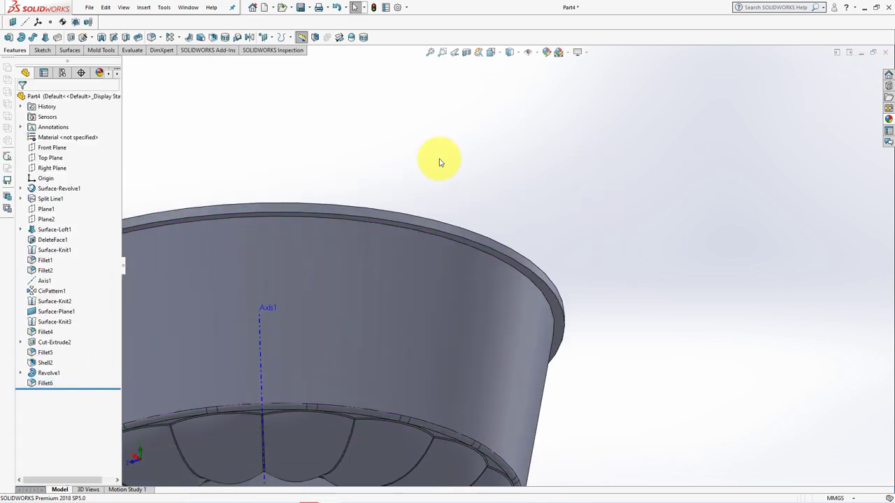
pyautogui.click(150, 39)
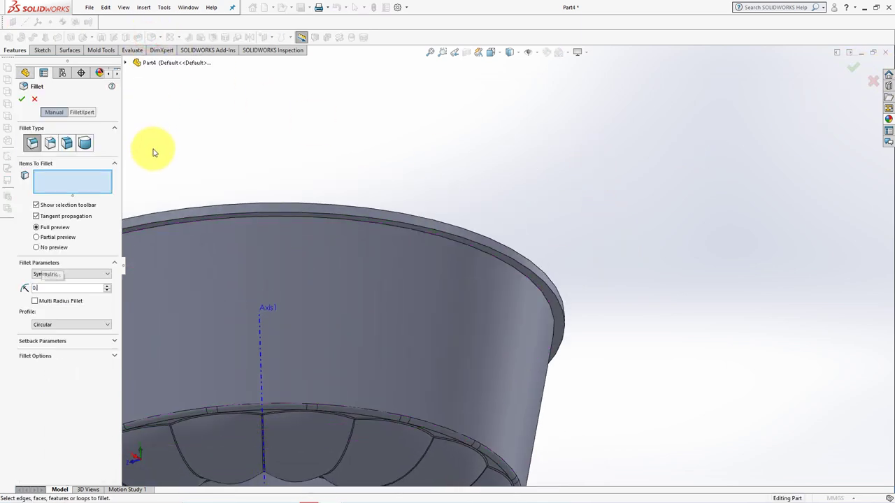
pyautogui.click(436, 235)
pyautogui.click(22, 102)
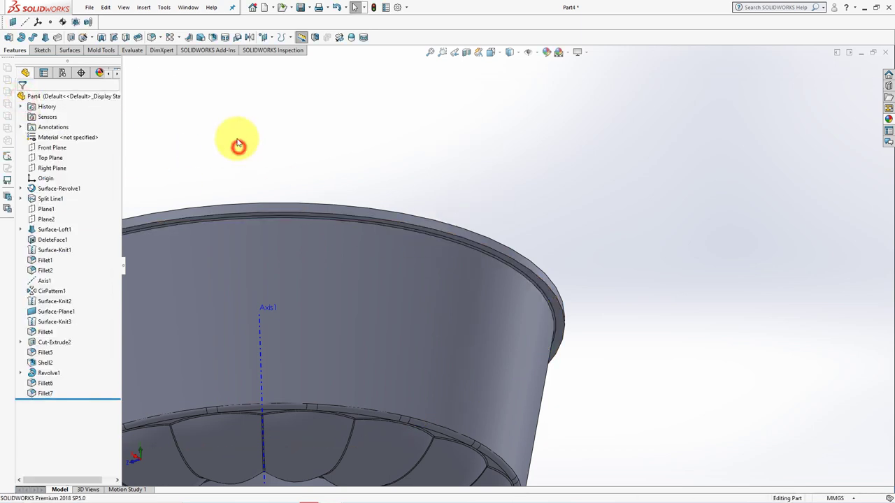
# Apply a full round fillet across the lip's two side faces and top face
pyautogui.click(151, 39)
pyautogui.click(84, 142)
pyautogui.scroll(-5, 451, 250)
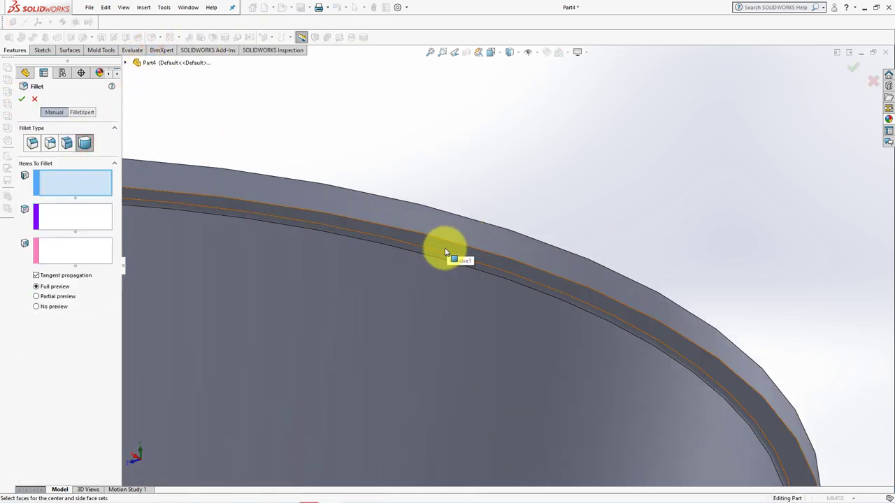
pyautogui.click(448, 251)
pyautogui.click(428, 222)
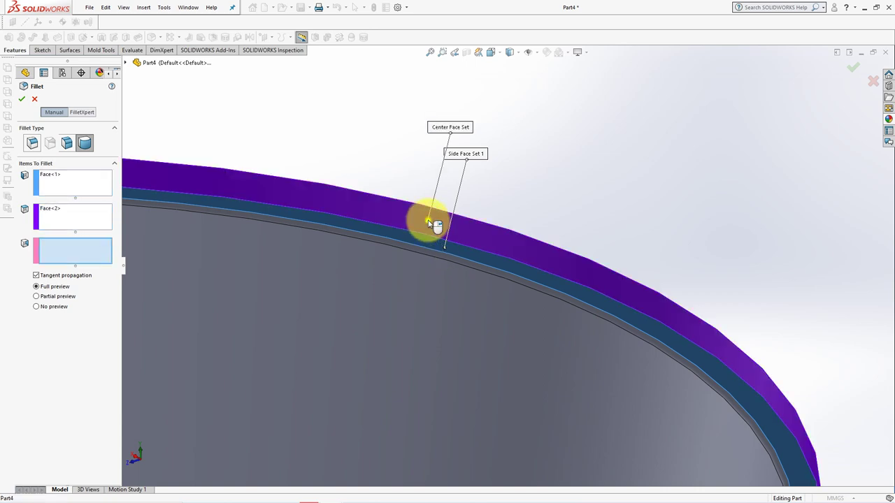
pyautogui.moveTo(436, 219)
pyautogui.mouseDown(button='middle')
pyautogui.moveTo(465, 314)
pyautogui.moveTo(399, 224)
pyautogui.mouseUp(button='middle')
pyautogui.click(404, 231)
pyautogui.click(22, 99)
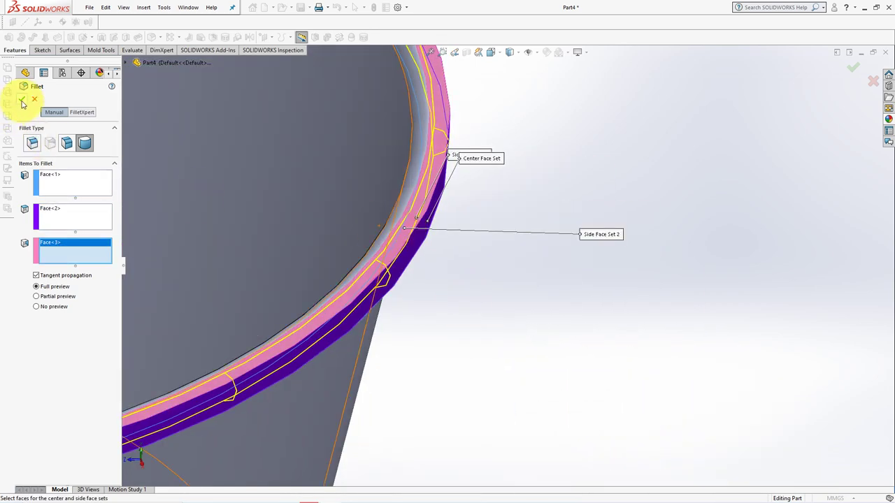
pyautogui.press('f')
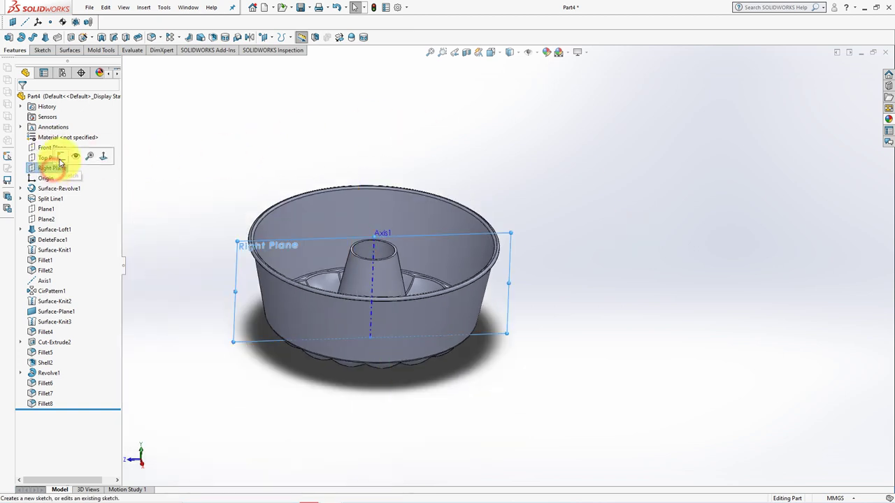
# Sketch a horizontal line across the pan's rim on Right Plane
pyautogui.click(60, 158)
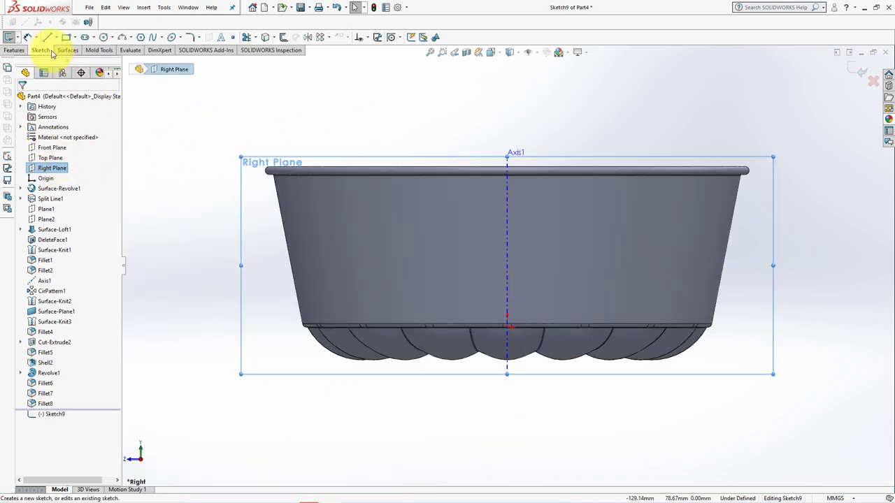
pyautogui.click(47, 37)
pyautogui.click(268, 171)
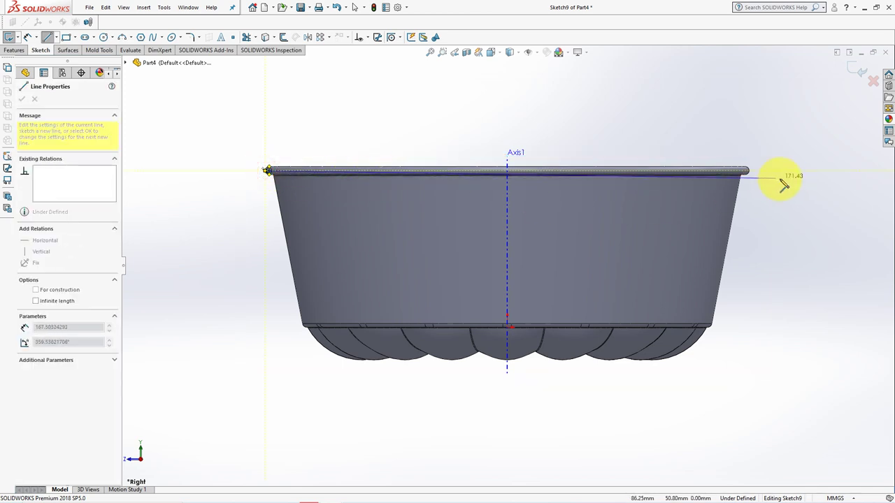
pyautogui.click(754, 171)
pyautogui.click(861, 70)
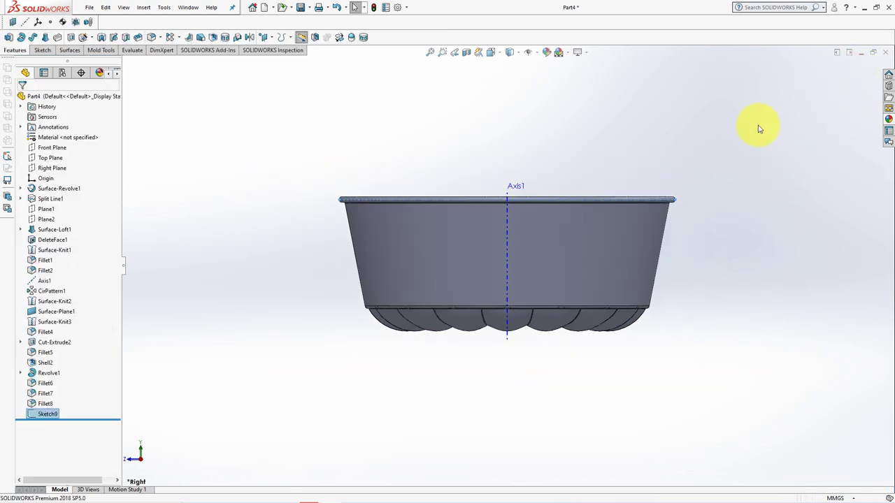
# Project the line onto the rim face as a split line
pyautogui.click(281, 37)
pyautogui.click(297, 52)
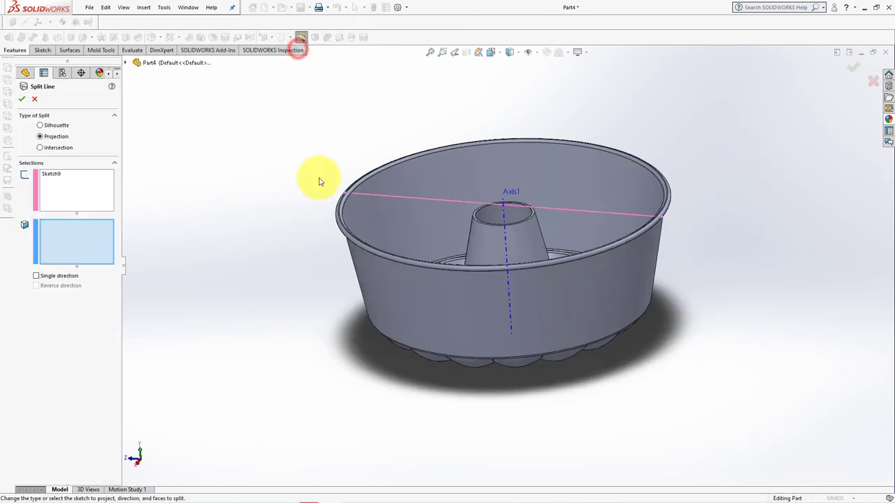
pyautogui.scroll(-3, 419, 259)
pyautogui.click(432, 252)
pyautogui.click(22, 99)
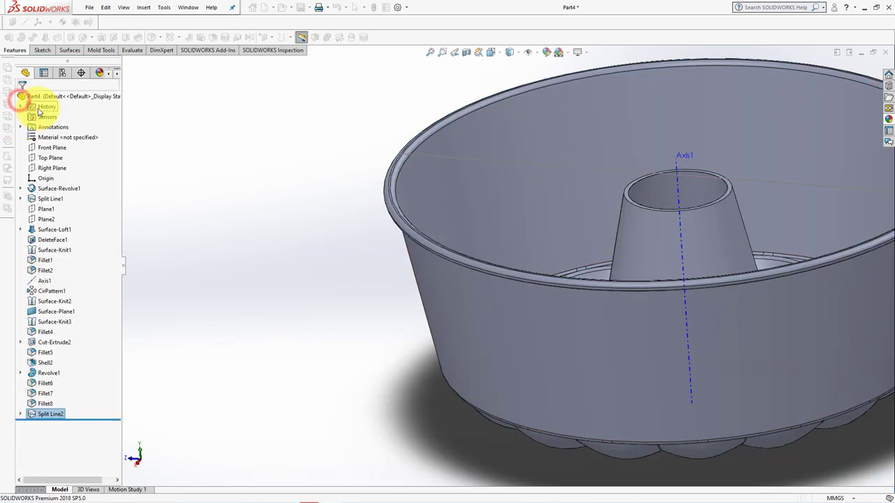
pyautogui.press('f')
pyautogui.moveTo(240, 166); pyautogui.dragTo(320, 197, button='middle')
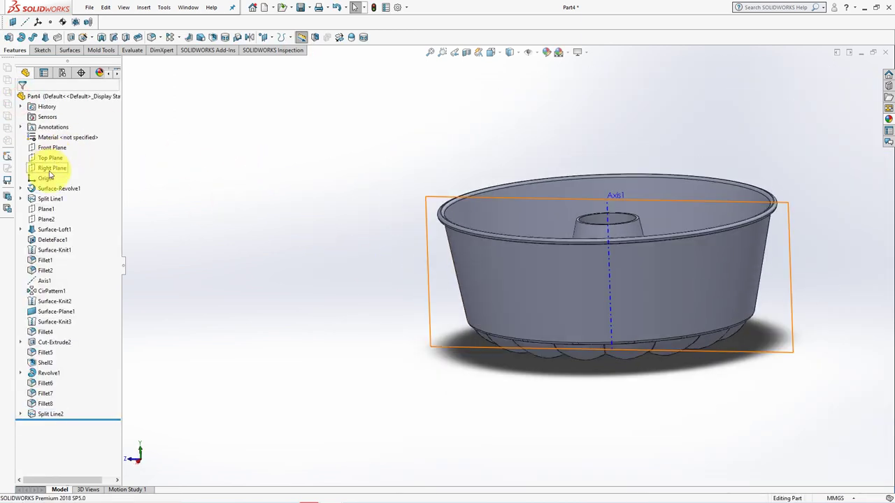
# In hidden-line view, draw a thin closed profile at the central cone's top corner on Right Plane
pyautogui.click(21, 37)
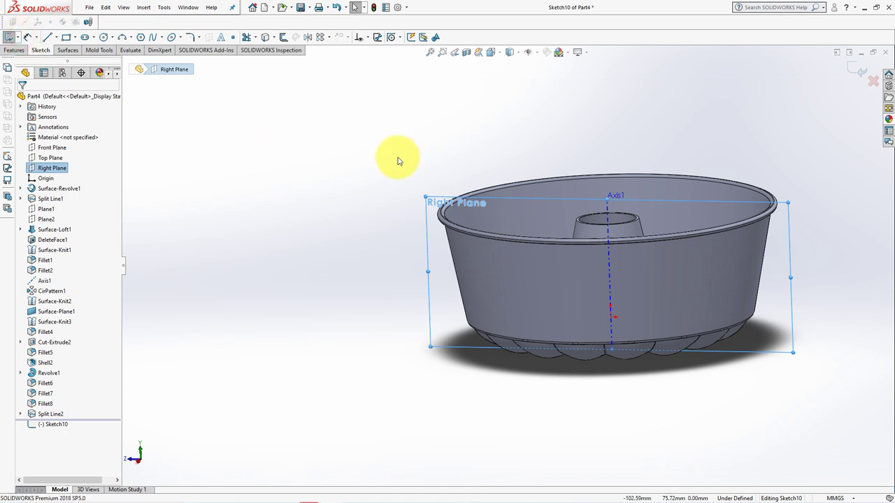
pyautogui.click(510, 52)
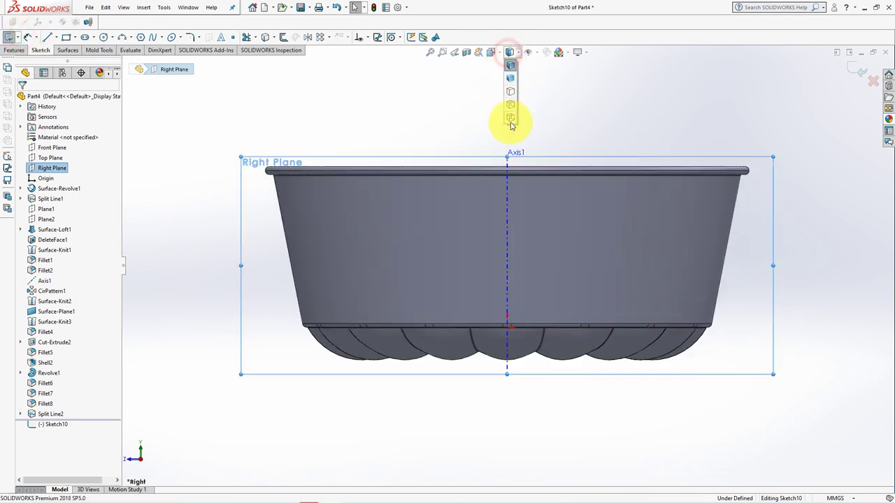
pyautogui.click(509, 121)
pyautogui.click(442, 52)
pyautogui.moveTo(523, 163); pyautogui.dragTo(587, 235)
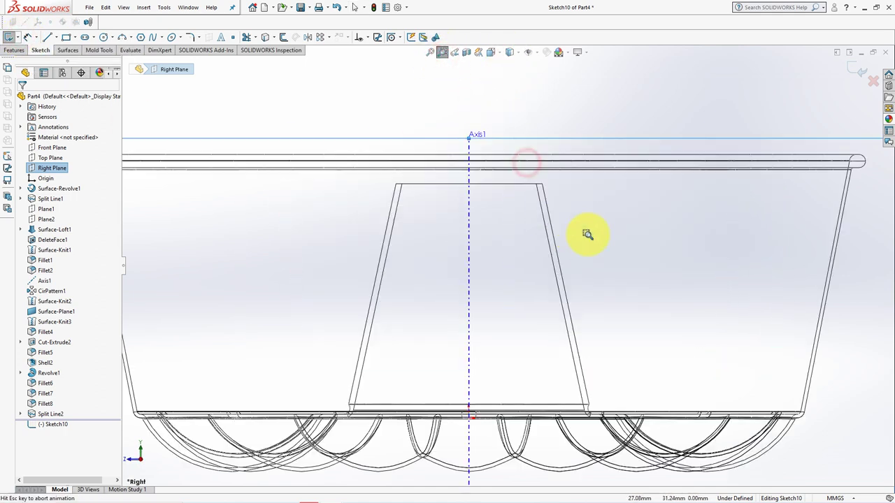
pyautogui.click(46, 39)
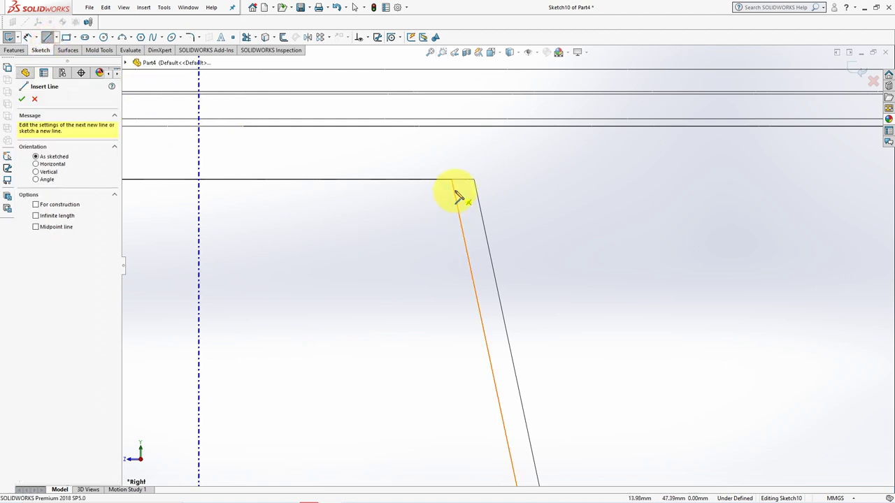
pyautogui.click(451, 180)
pyautogui.click(460, 218)
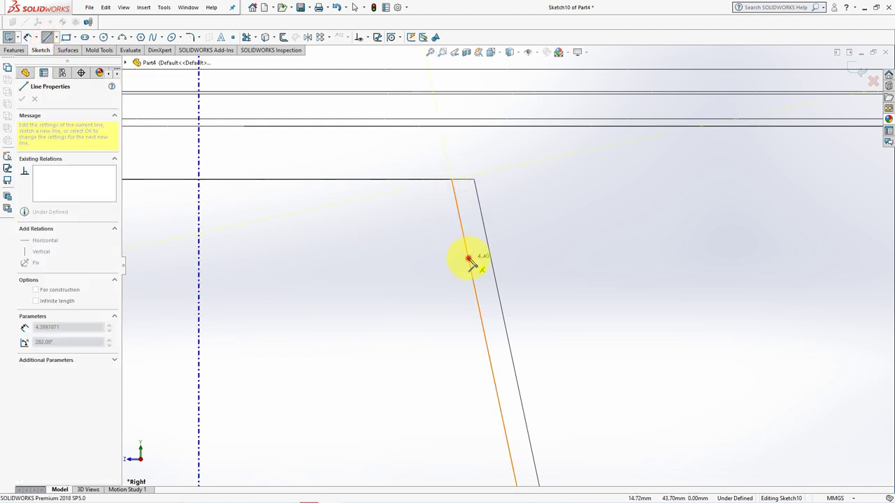
pyautogui.click(446, 180)
pyautogui.click(452, 179)
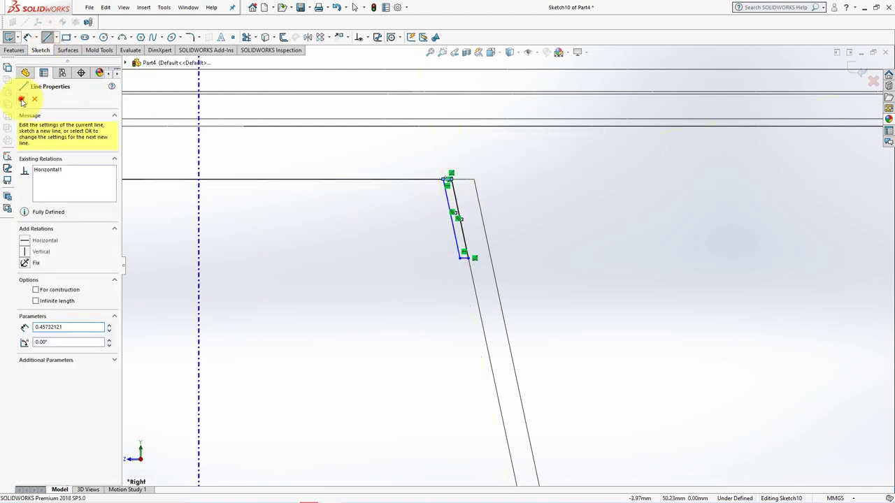
pyautogui.click(21, 99)
# Dimension the profile 0.50 mm wide and 7 mm tall
pyautogui.scroll(-3, 465, 199)
pyautogui.click(27, 36)
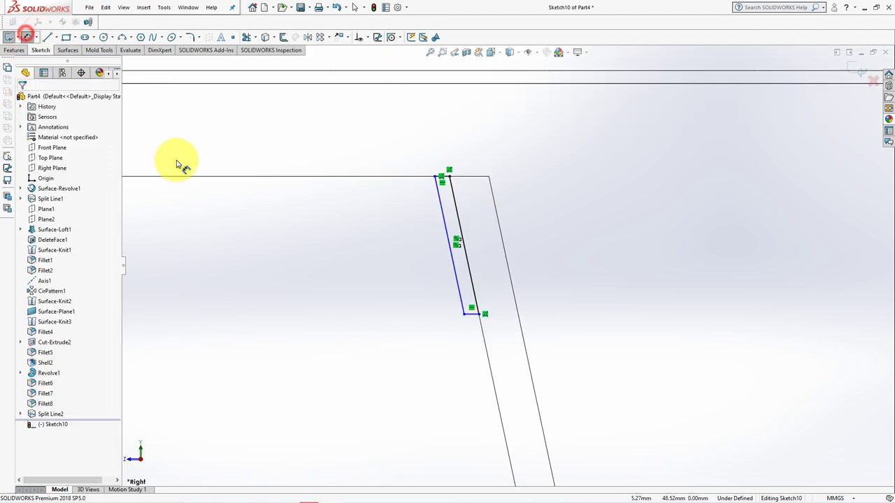
pyautogui.click(460, 222)
pyautogui.click(467, 142)
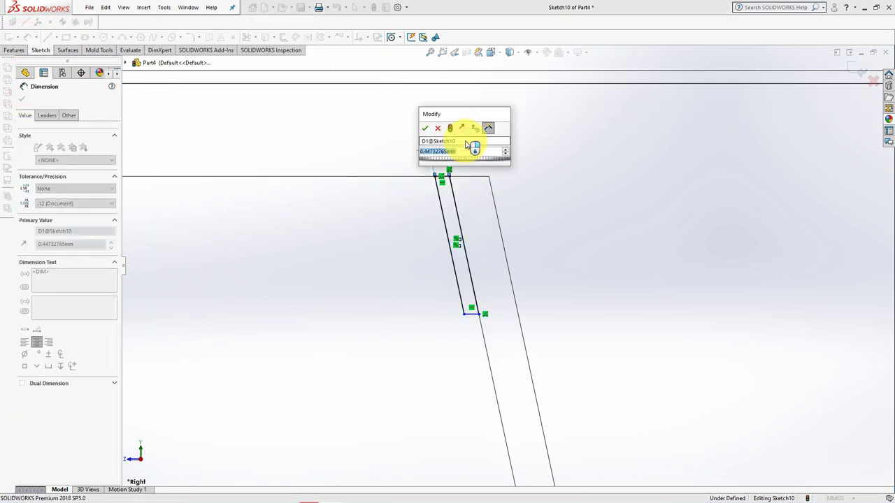
pyautogui.write('0.5')
pyautogui.click(426, 129)
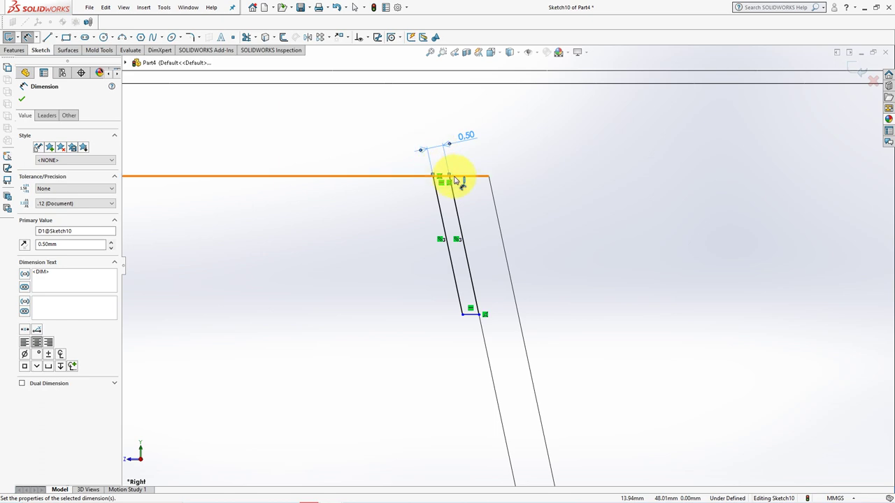
pyautogui.click(454, 177)
pyautogui.click(469, 312)
pyautogui.click(555, 253)
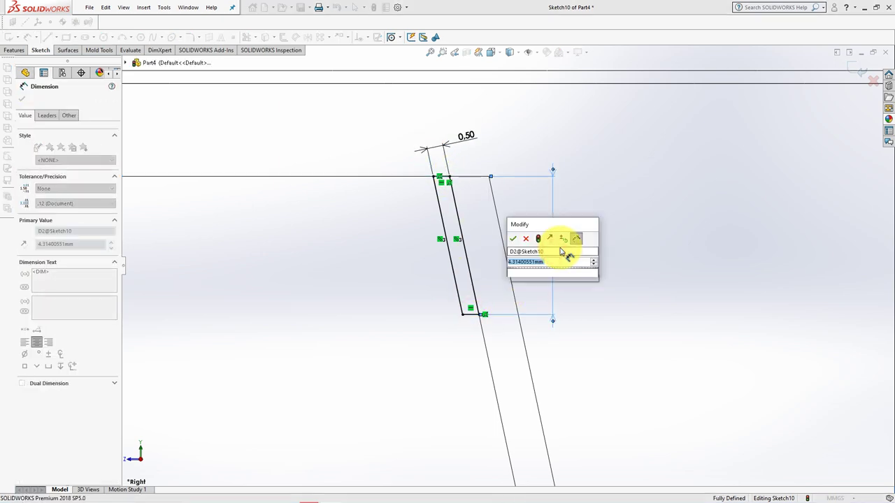
pyautogui.click(514, 238)
# Revolve the thin strip about Axis1, back in shaded display
pyautogui.scroll(3, 519, 244)
pyautogui.scroll(4, 510, 244)
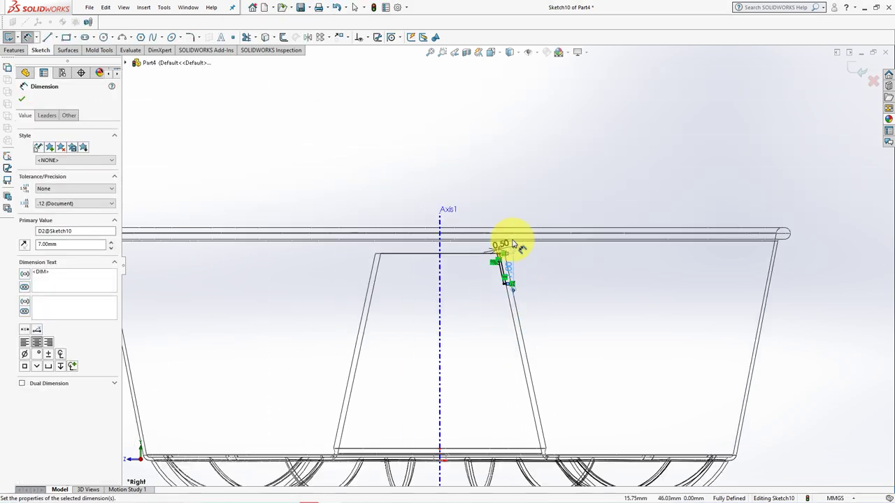
pyautogui.moveTo(553, 187); pyautogui.dragTo(534, 234, button='middle')
pyautogui.click(509, 52)
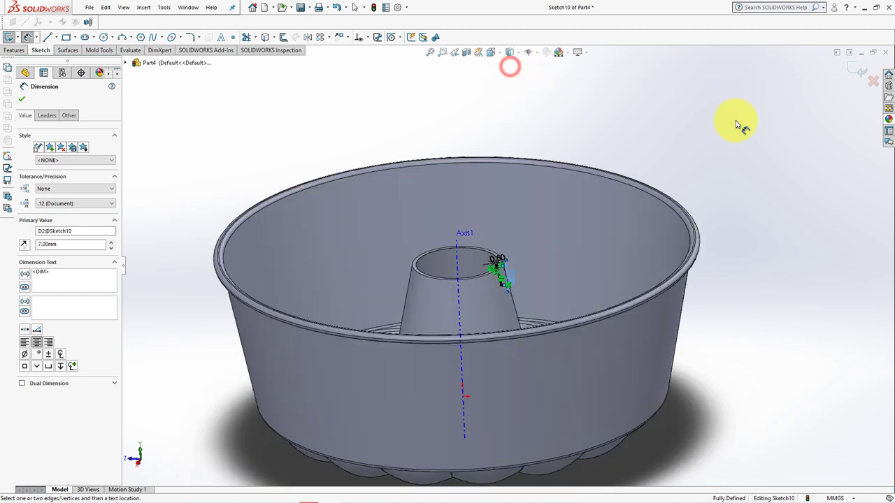
pyautogui.click(855, 70)
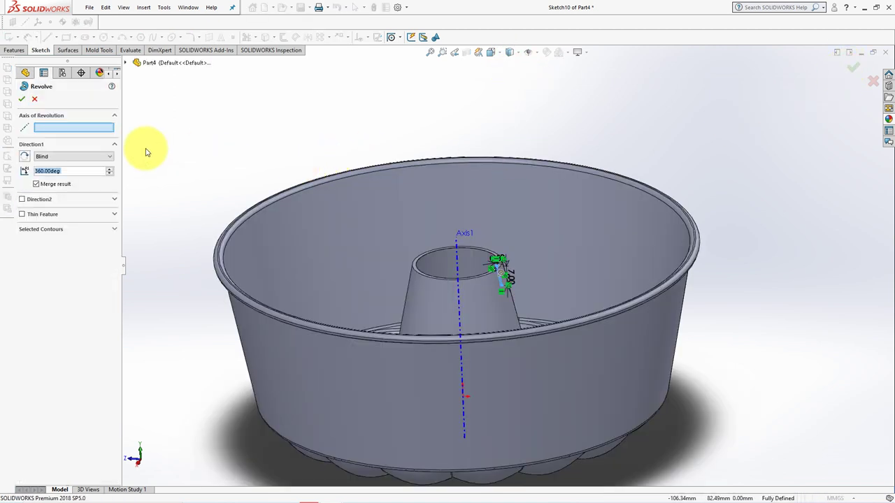
pyautogui.click(459, 268)
pyautogui.click(23, 100)
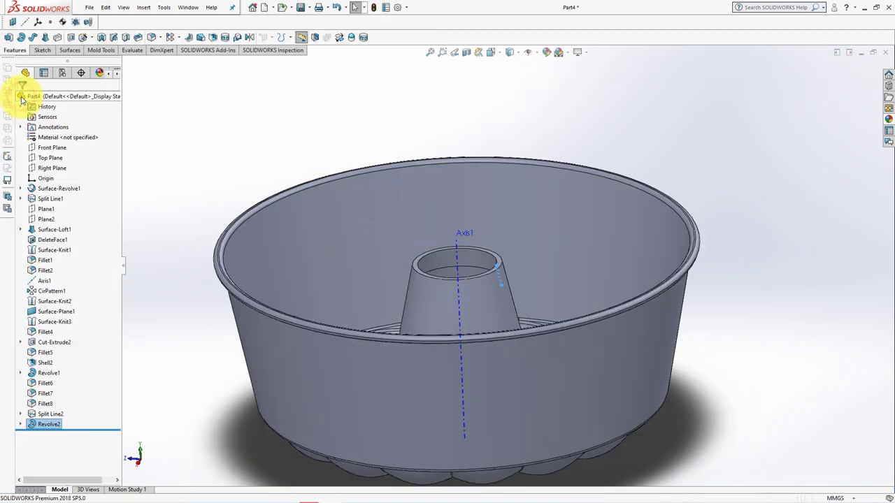
# Start a Right Plane sketch and zoom into the cone wall in wireframe view
pyautogui.click(46, 170)
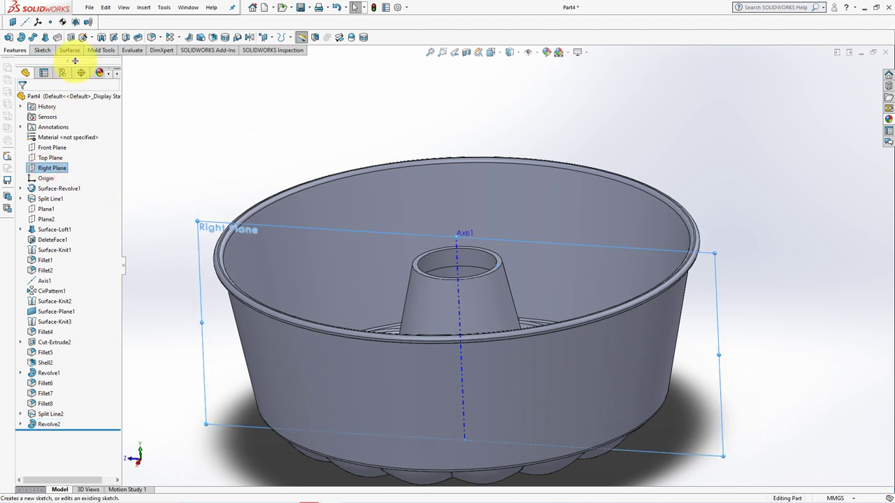
pyautogui.click(102, 39)
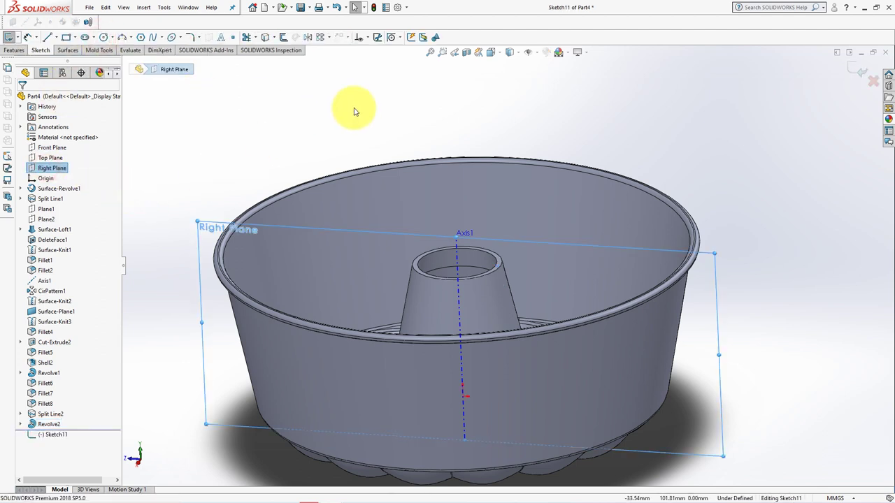
pyautogui.click(510, 53)
pyautogui.click(513, 118)
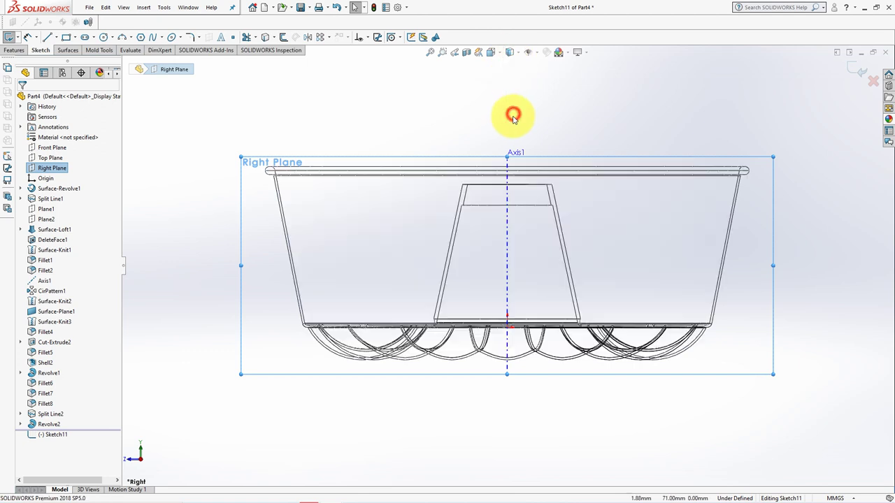
pyautogui.click(442, 53)
pyautogui.moveTo(524, 149); pyautogui.dragTo(599, 239)
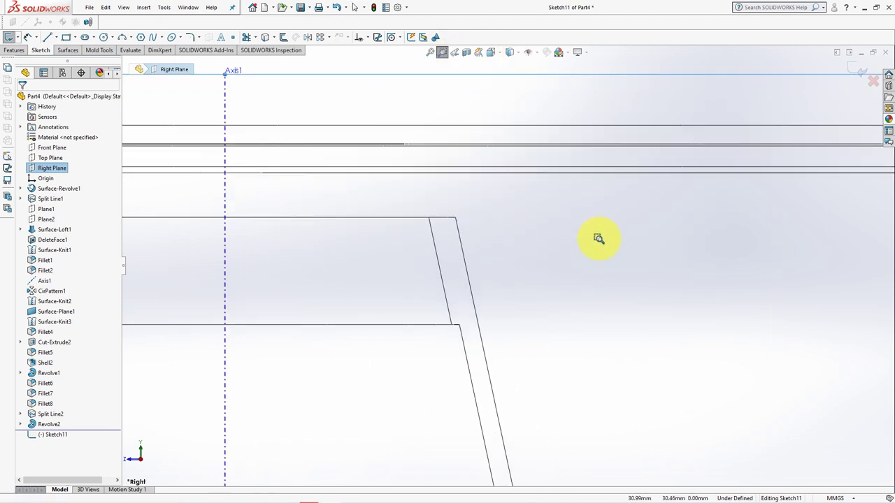
# Draw a sliver profile along the cone's outer edge plus a short horizontal line
pyautogui.click(48, 37)
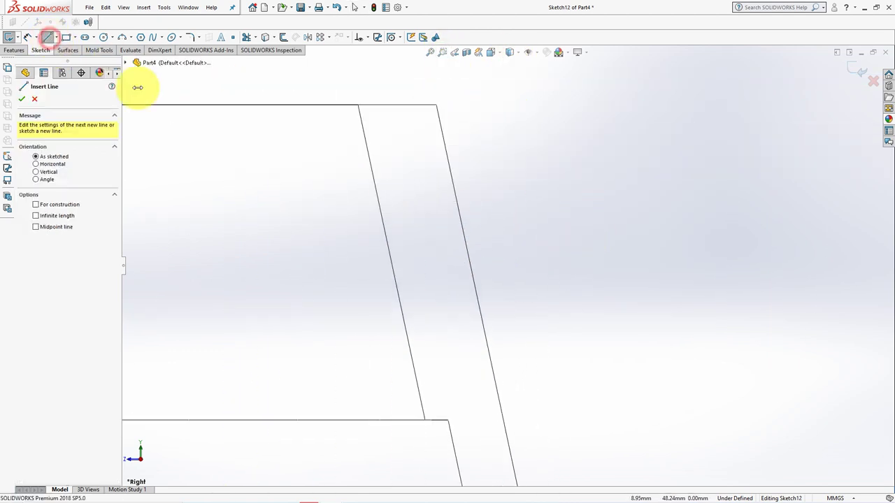
pyautogui.click(448, 156)
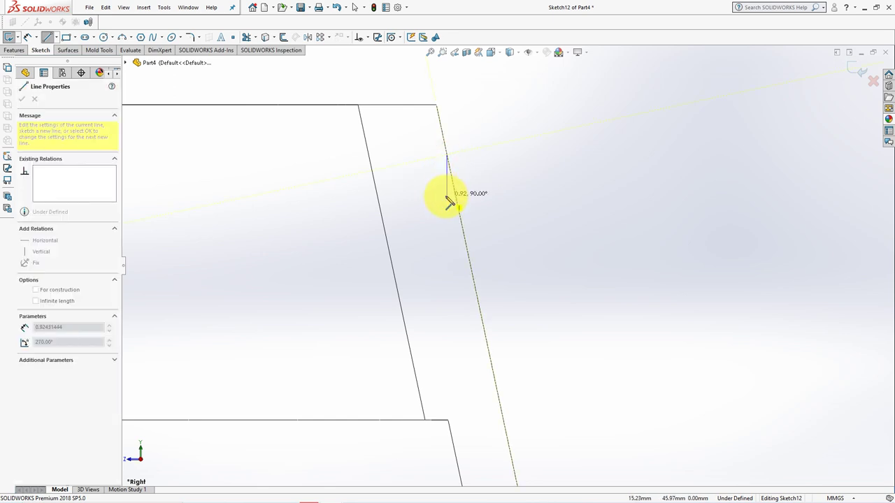
pyautogui.click(505, 420)
pyautogui.click(448, 156)
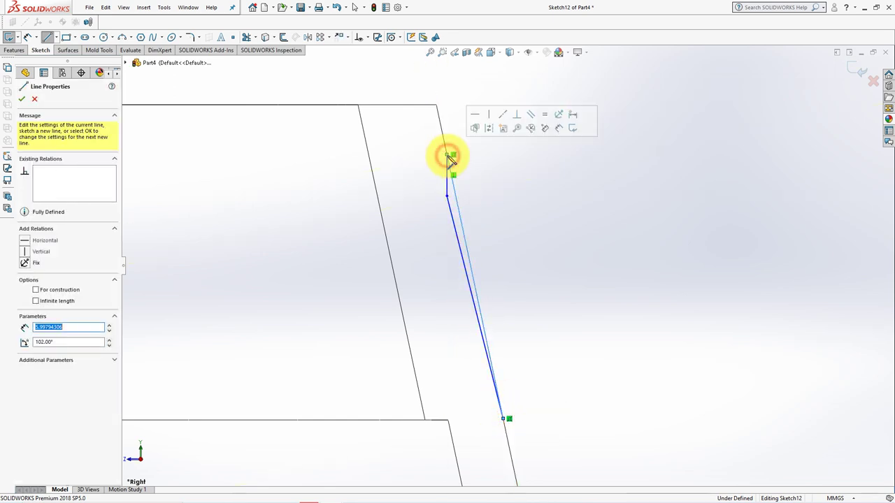
pyautogui.rightClick(496, 177)
pyautogui.click(515, 184)
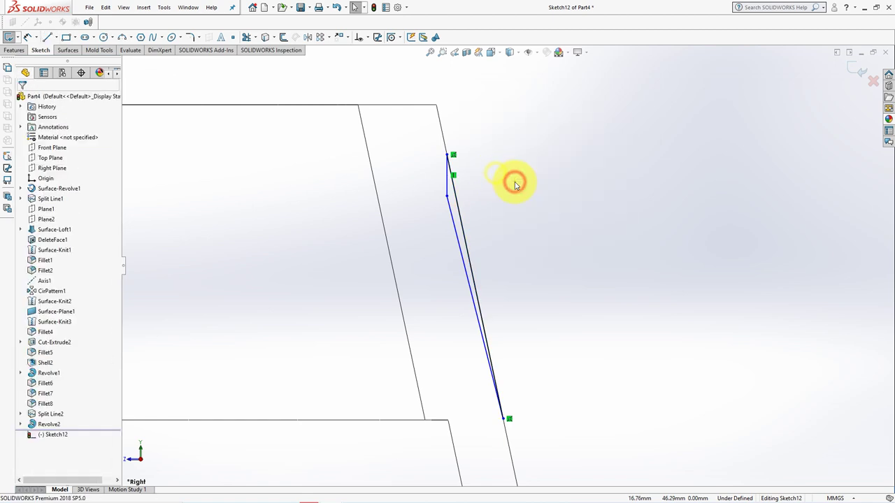
pyautogui.click(47, 37)
pyautogui.click(452, 199)
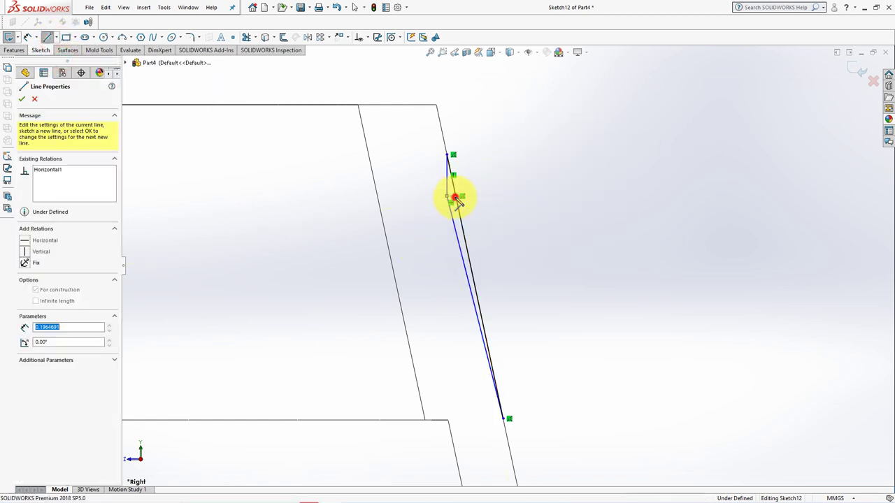
pyautogui.rightClick(501, 197)
pyautogui.click(515, 233)
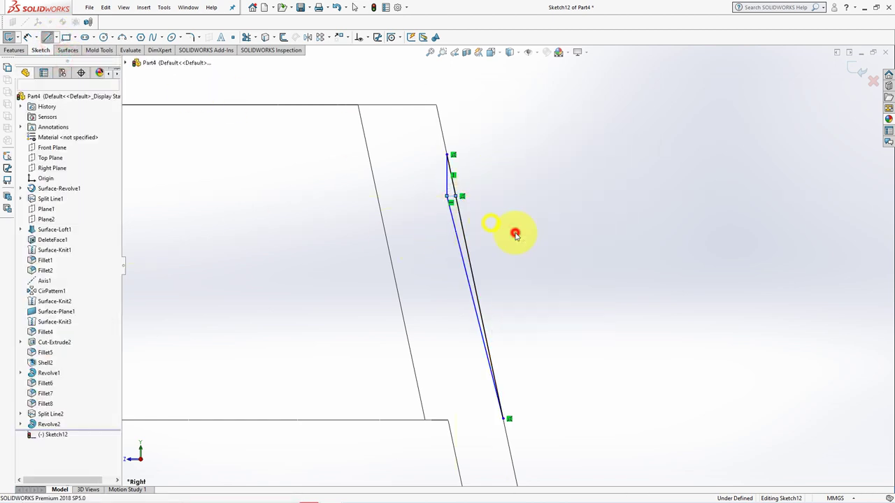
# Dimension the 0.20 horizontal offset and the 2.00 depth below the top edge
pyautogui.click(452, 201)
pyautogui.click(488, 217)
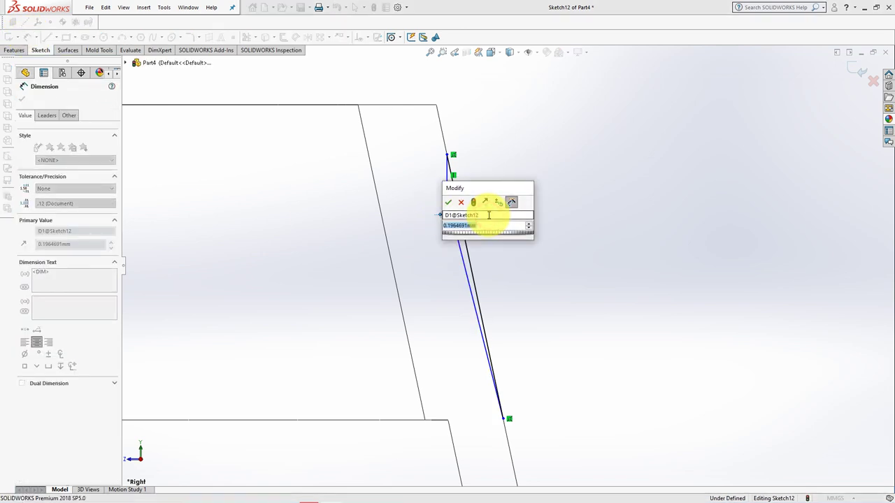
pyautogui.click(448, 202)
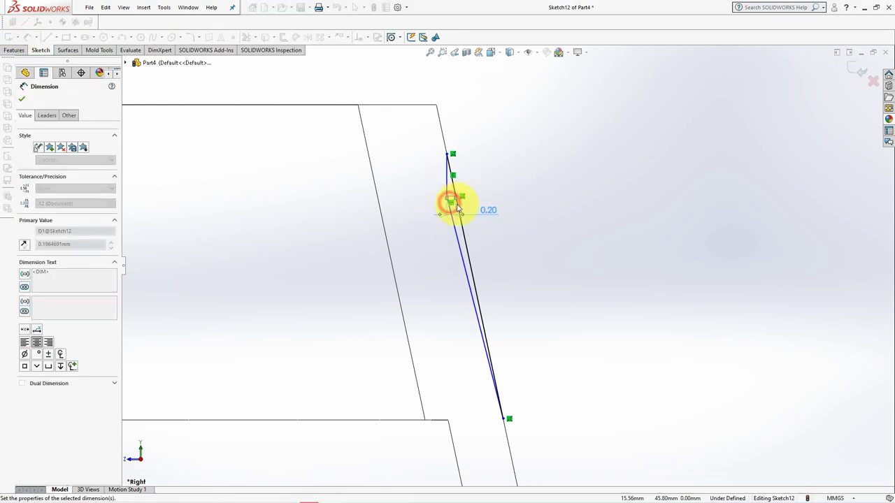
pyautogui.click(455, 199)
pyautogui.click(423, 105)
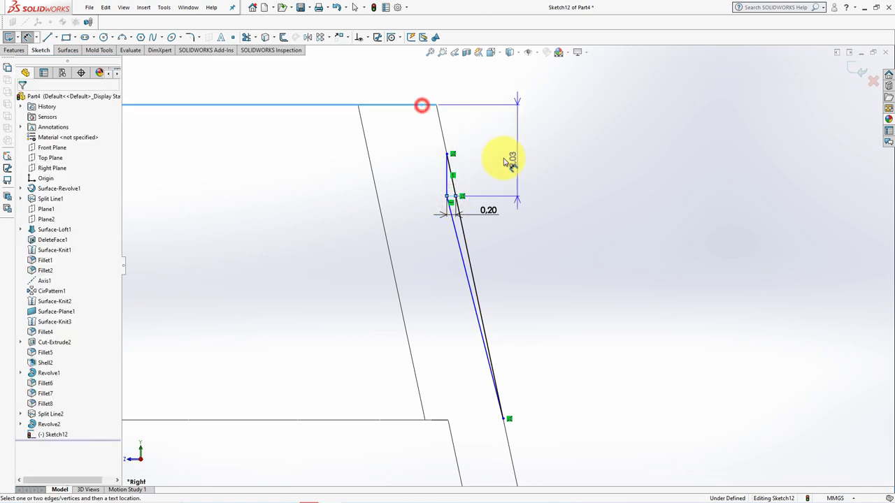
pyautogui.click(540, 169)
pyautogui.click(498, 153)
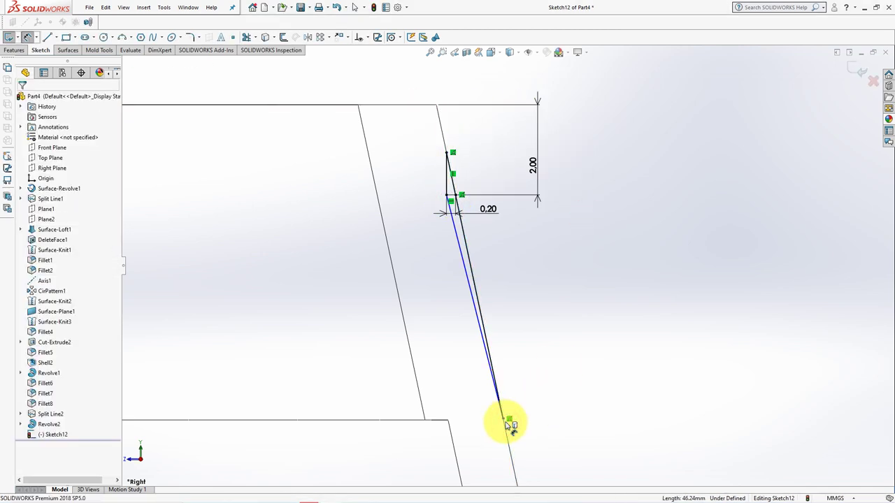
# Add the 7.00 overall height to fully define the sketch
pyautogui.click(506, 420)
pyautogui.click(420, 105)
pyautogui.click(609, 230)
pyautogui.write('7')
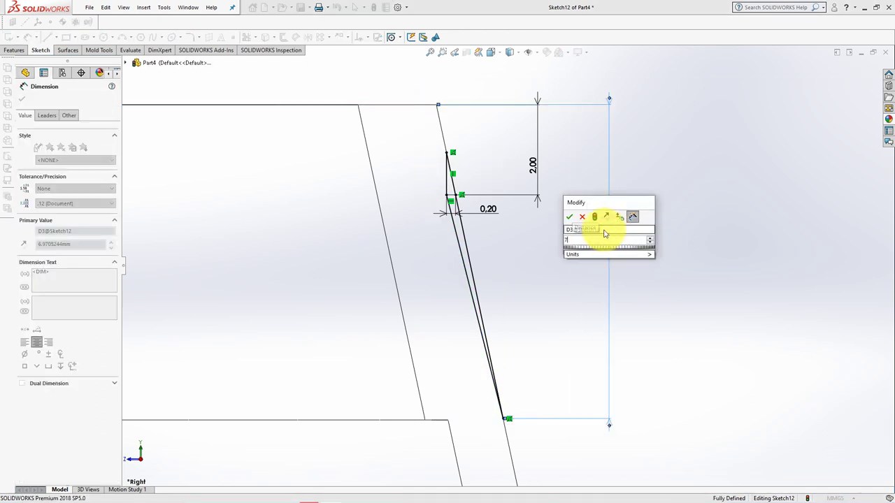
pyautogui.click(570, 217)
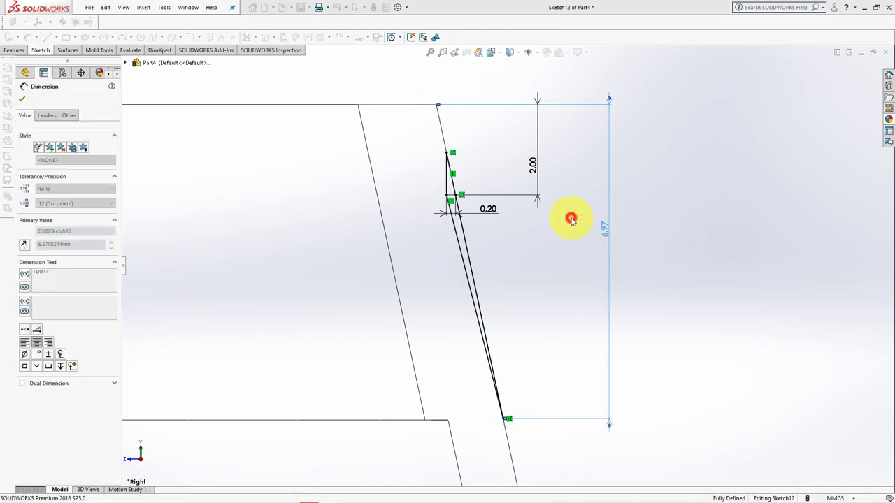
pyautogui.click(855, 68)
# Revolve-cut both thin sketch regions 360° about Axis1, grooving the cone's top
pyautogui.click(90, 219)
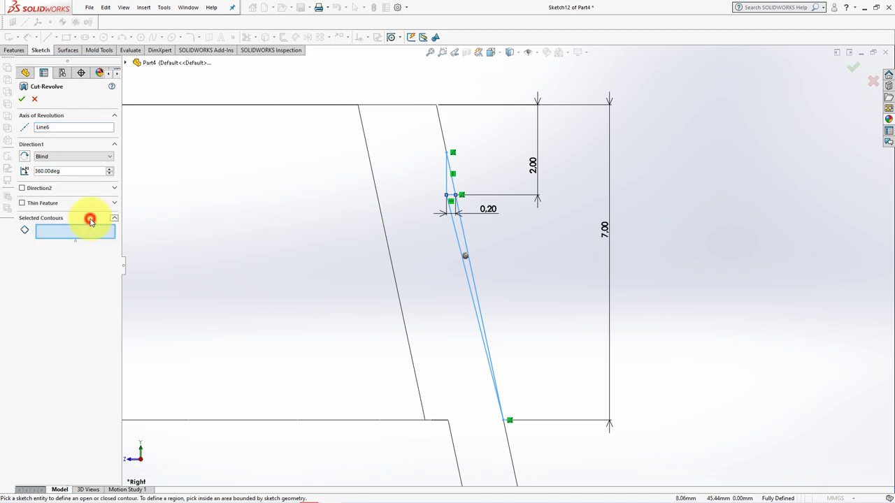
pyautogui.moveTo(462, 250); pyautogui.dragTo(441, 344, button='middle')
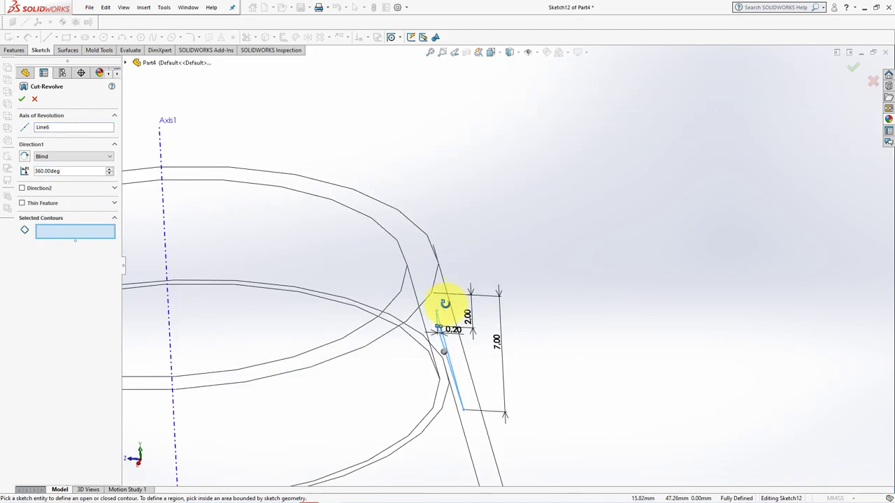
pyautogui.click(488, 283)
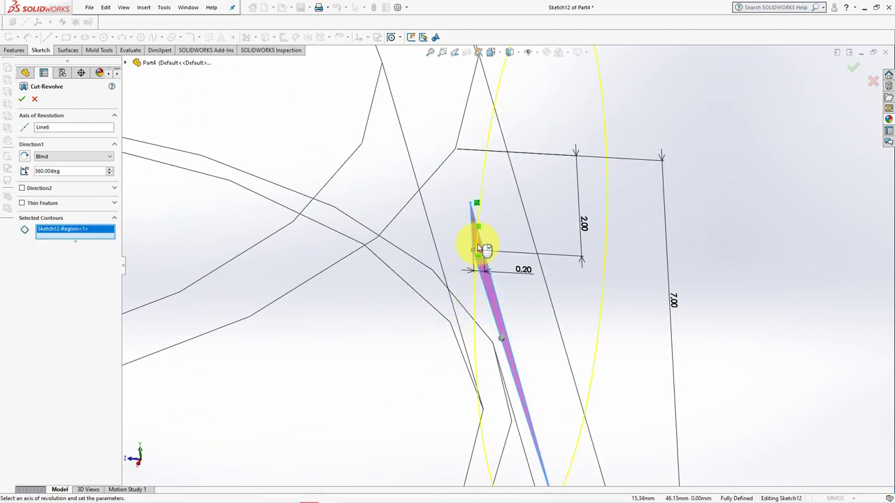
pyautogui.click(479, 244)
pyautogui.scroll(5, 480, 248)
pyautogui.scroll(3, 480, 248)
pyautogui.click(52, 127)
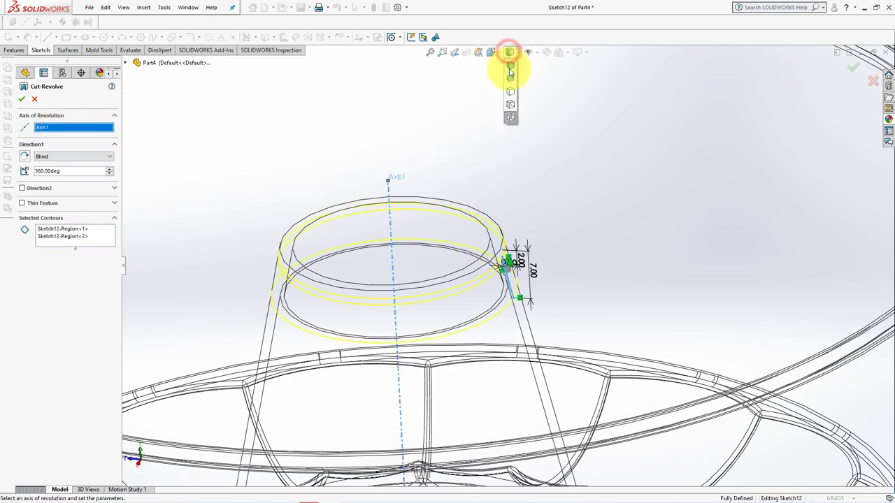
pyautogui.click(510, 70)
pyautogui.click(22, 100)
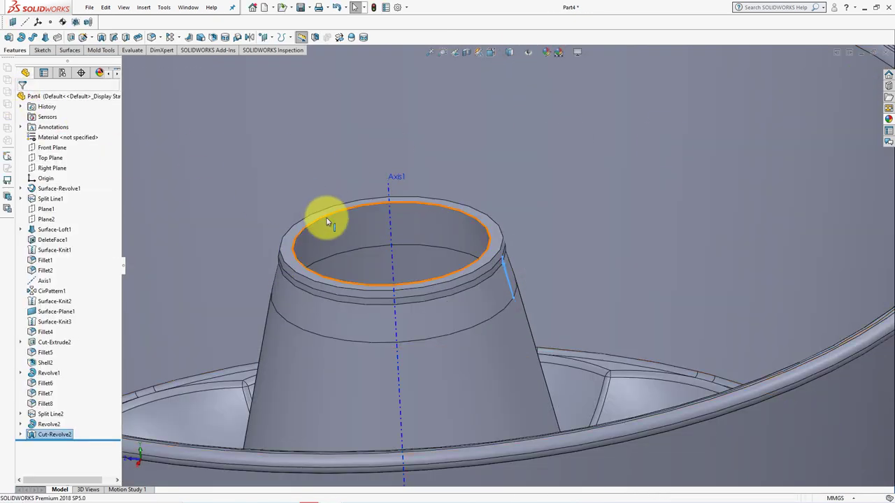
pyautogui.scroll(3, 506, 269)
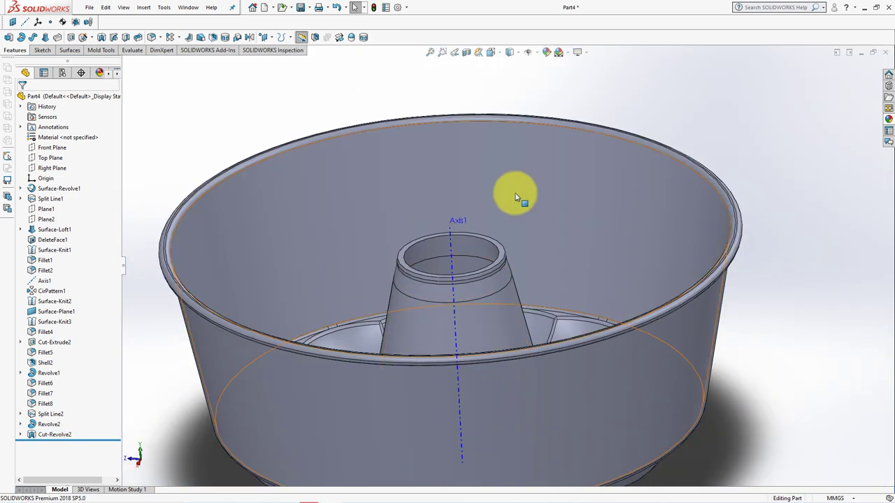
# Round the two cone-top edges with a 1.00 mm fillet
pyautogui.click(152, 40)
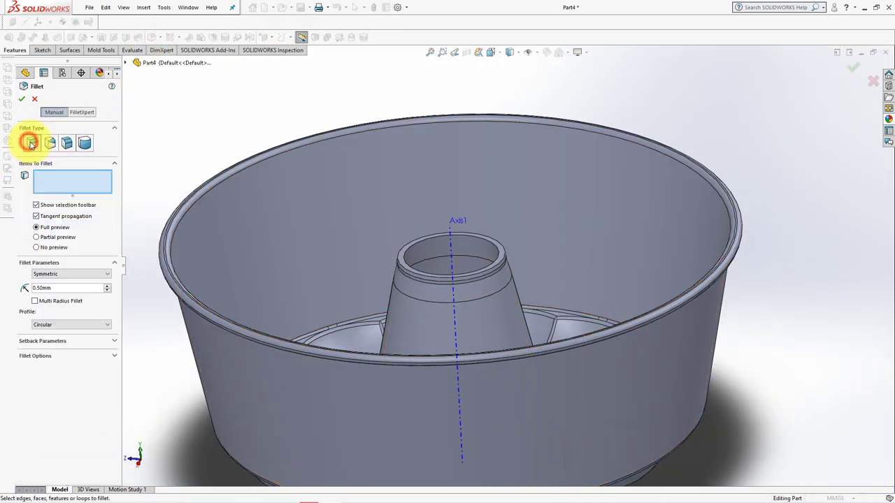
pyautogui.click(61, 288)
pyautogui.write('1')
pyautogui.press('Return')
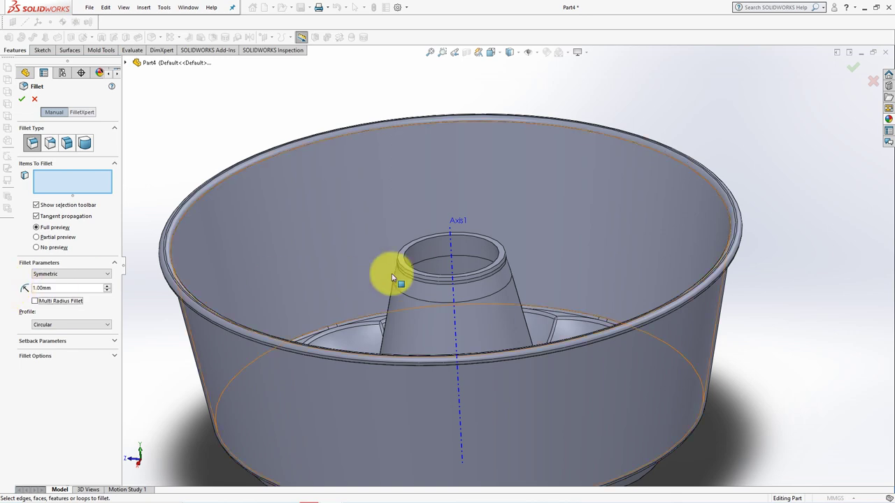
pyautogui.scroll(-5, 413, 274)
pyautogui.click(428, 260)
pyautogui.scroll(5, 499, 360)
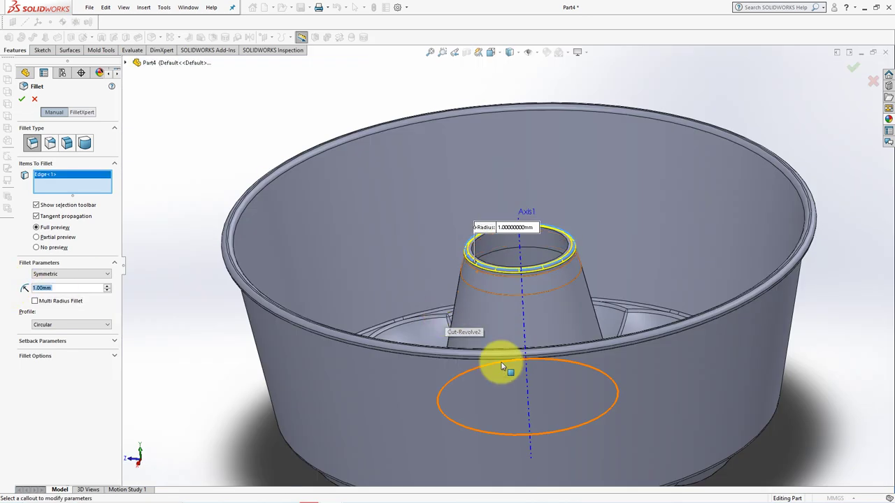
pyautogui.moveTo(500, 360); pyautogui.dragTo(500, 156, button='middle')
pyautogui.scroll(-5, 499, 278)
pyautogui.click(413, 267)
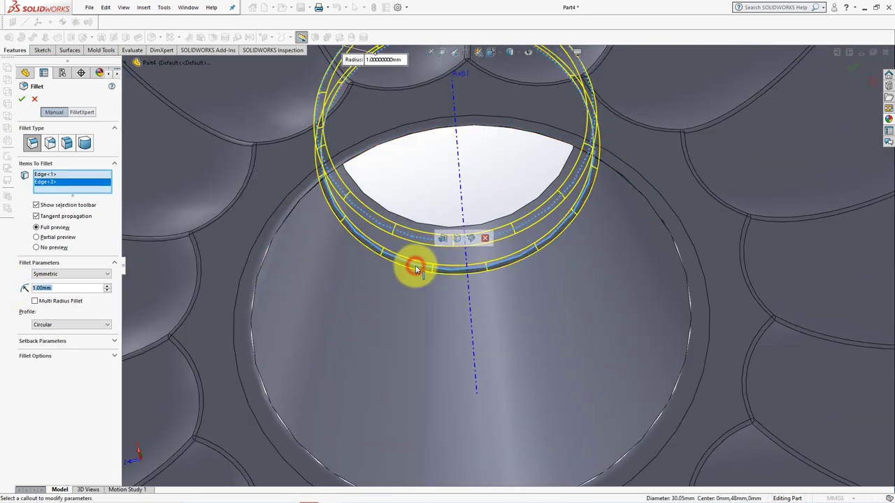
pyautogui.click(22, 98)
# Add a 2.00 mm fillet to the cone's top outer edge
pyautogui.scroll(3, 425, 189)
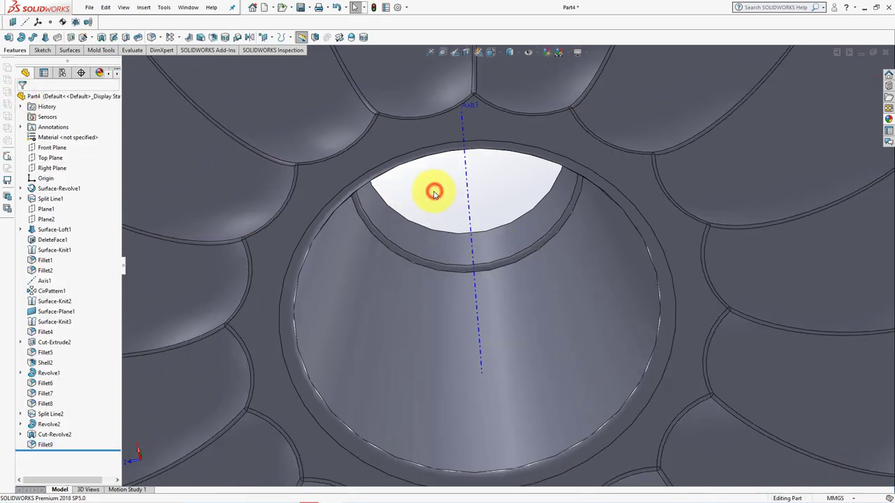
pyautogui.moveTo(425, 189)
pyautogui.mouseDown(button='middle')
pyautogui.moveTo(539, 319)
pyautogui.moveTo(488, 176)
pyautogui.mouseUp(button='middle')
pyautogui.scroll(-5, 488, 176)
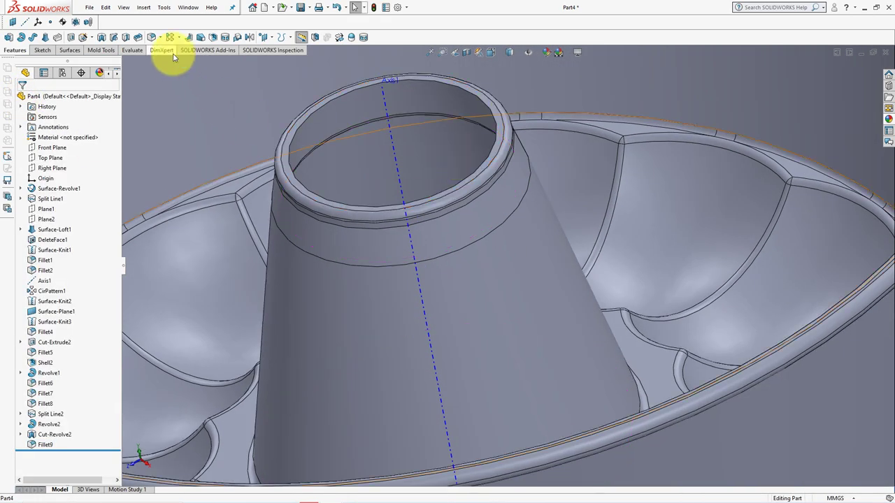
pyautogui.click(153, 37)
pyautogui.click(68, 298)
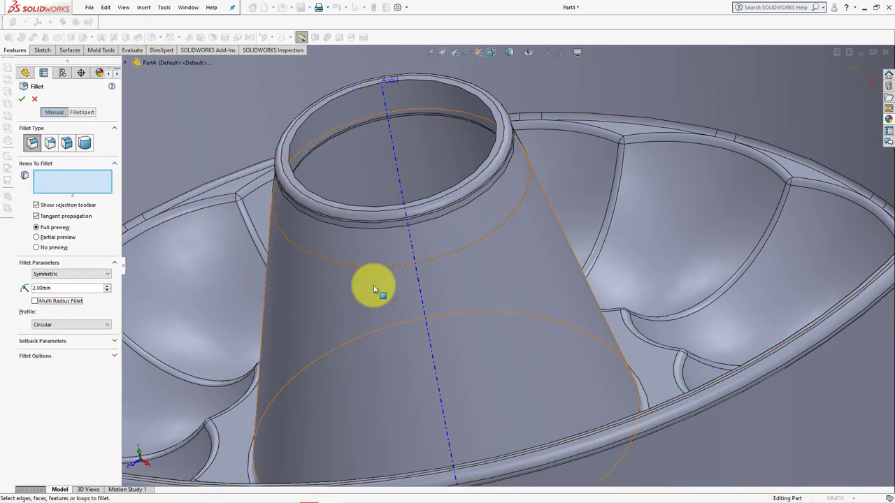
pyautogui.click(379, 225)
pyautogui.click(24, 102)
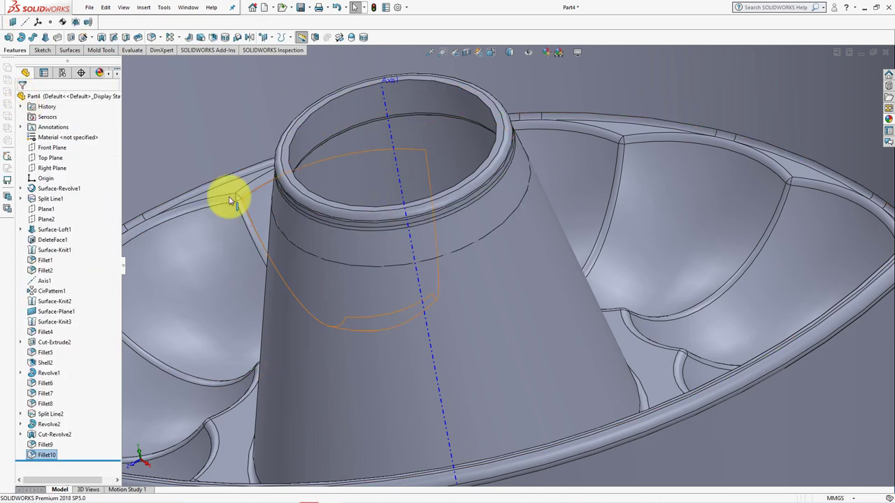
pyautogui.scroll(5, 451, 278)
pyautogui.moveTo(241, 334); pyautogui.dragTo(242, 282, button='middle')
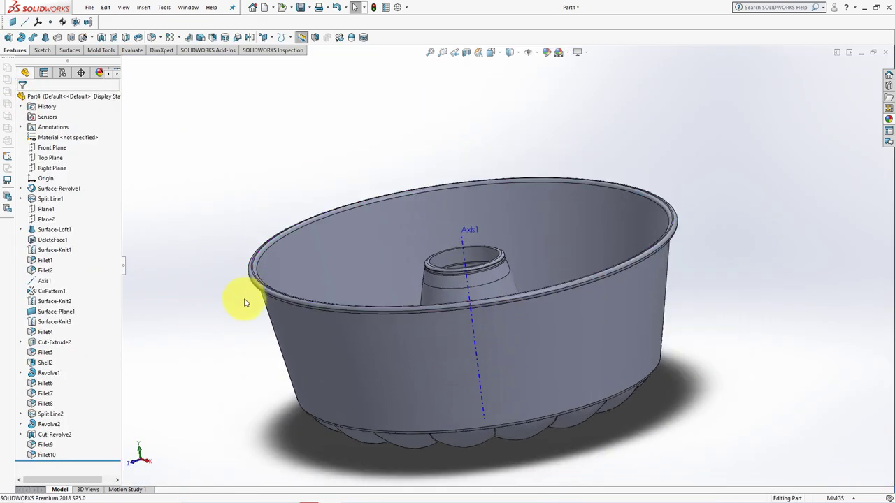